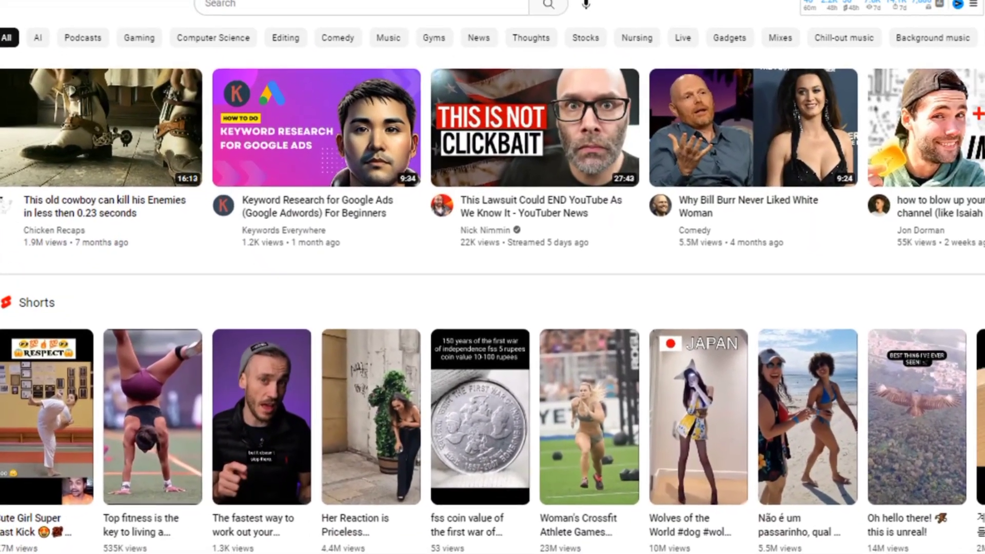
scroll(493, 308, "down", 2)
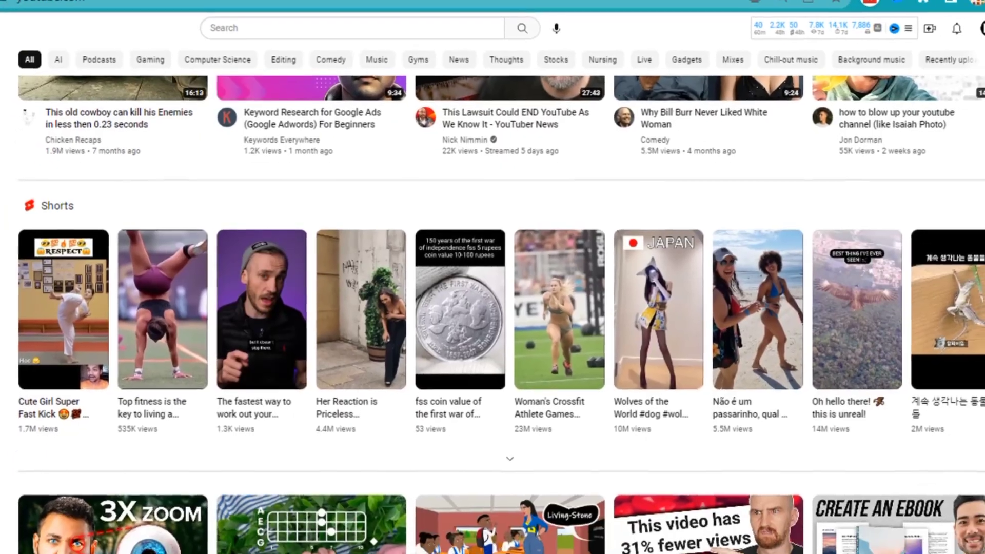
scroll(492, 308, "down", 1)
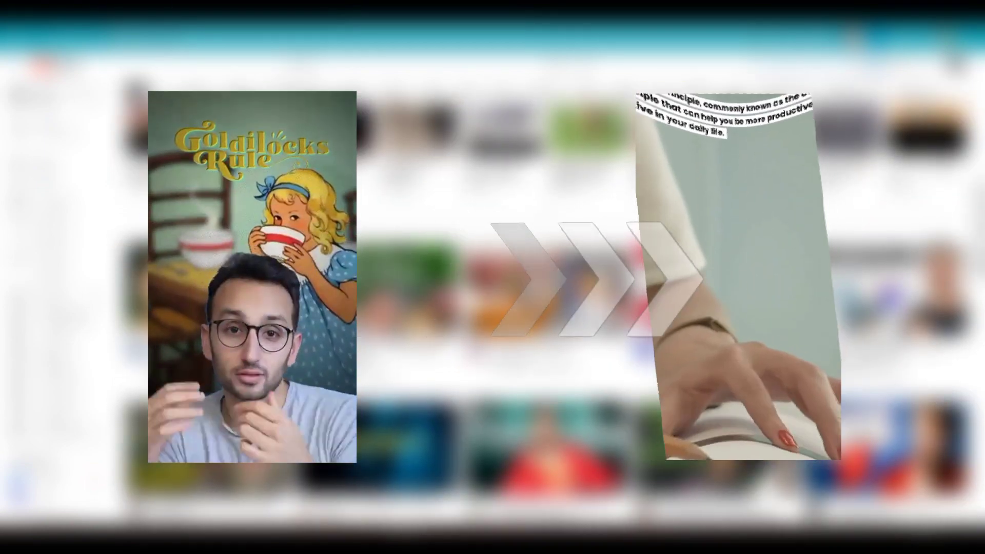
scroll(982, 296, "down", 2)
scroll(982, 297, "down", 1)
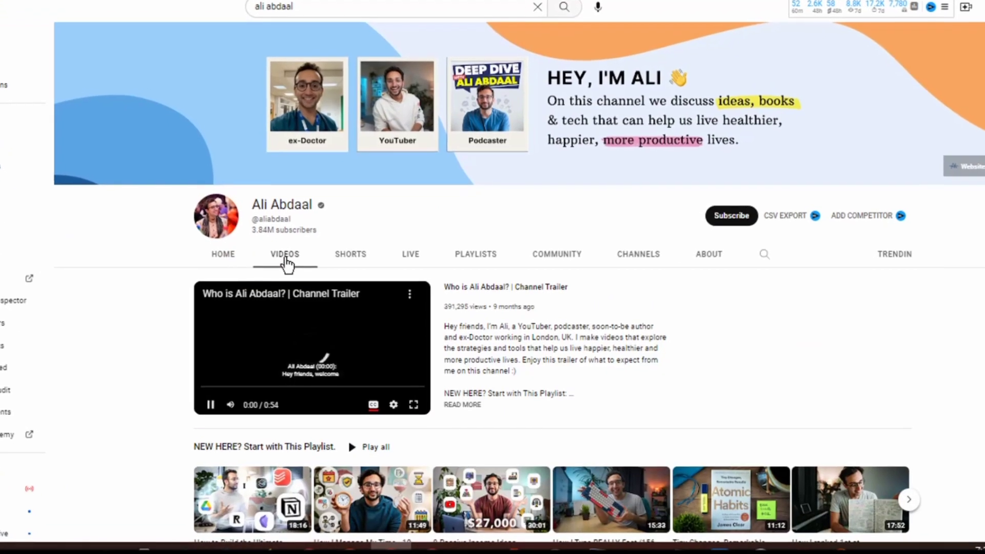
Open the Goldilocks Rule short from the Ali Abdaal channel's Shorts
left_click(287, 265)
left_click(344, 264)
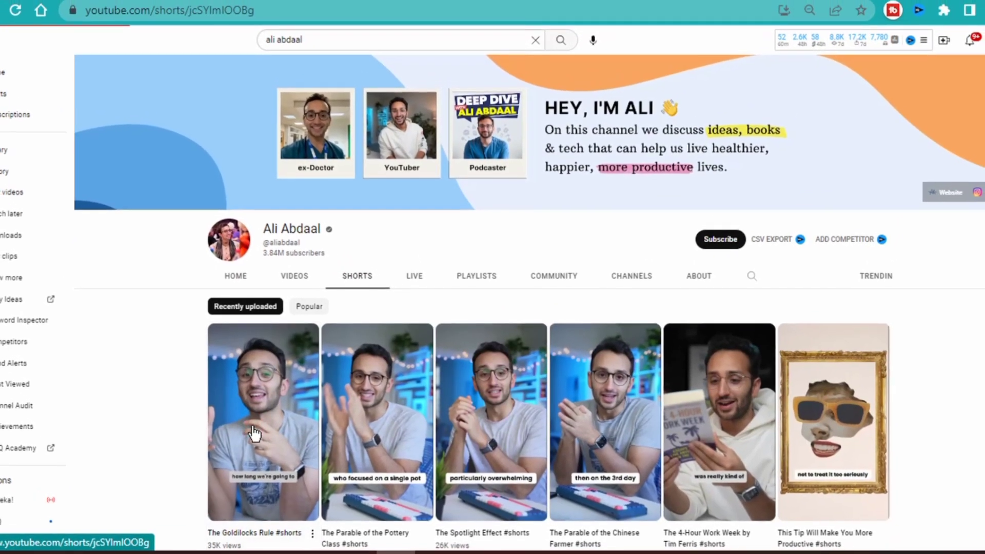
left_click(252, 430)
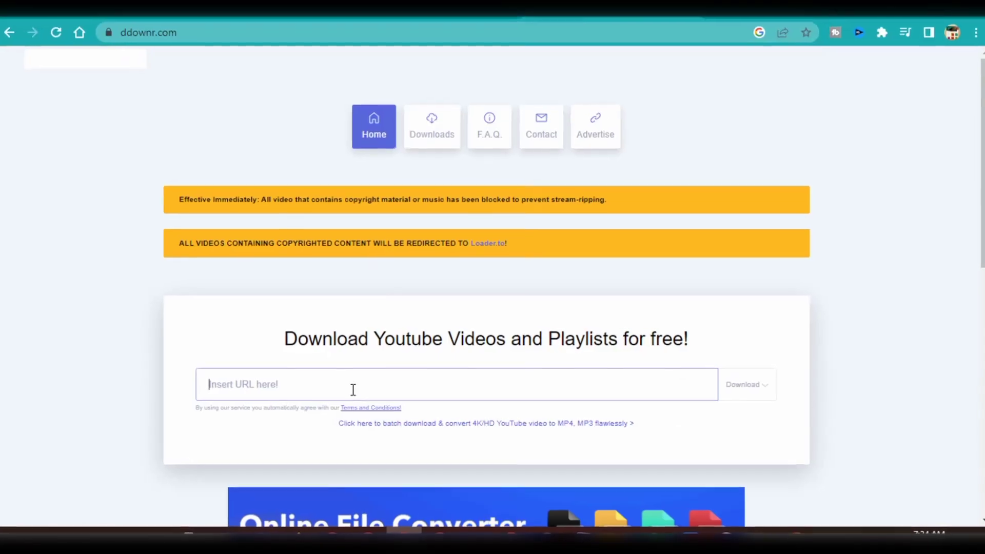
Switch to ddownr.com, paste the short's URL and download the video as MP4 - 360p
right_click(347, 386)
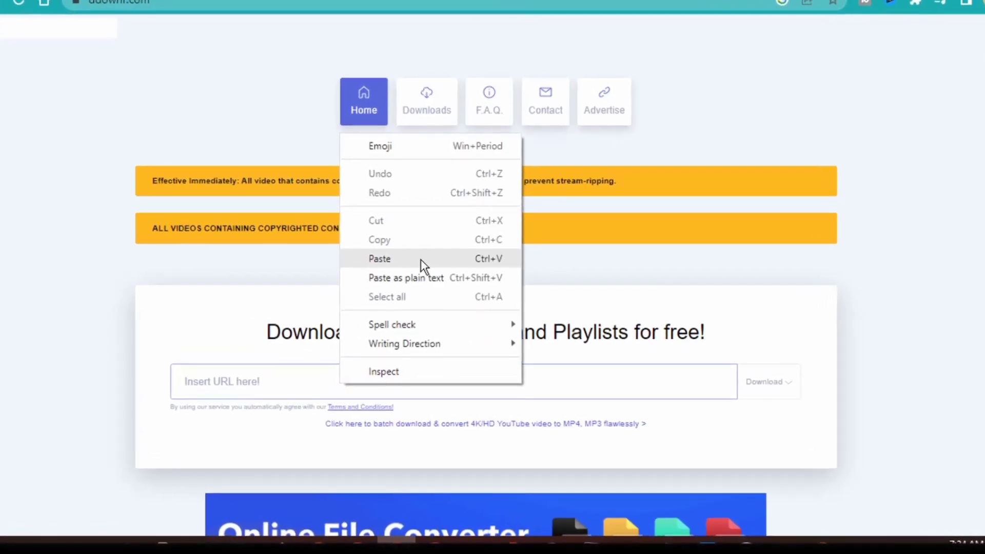
left_click(421, 265)
left_click(792, 380)
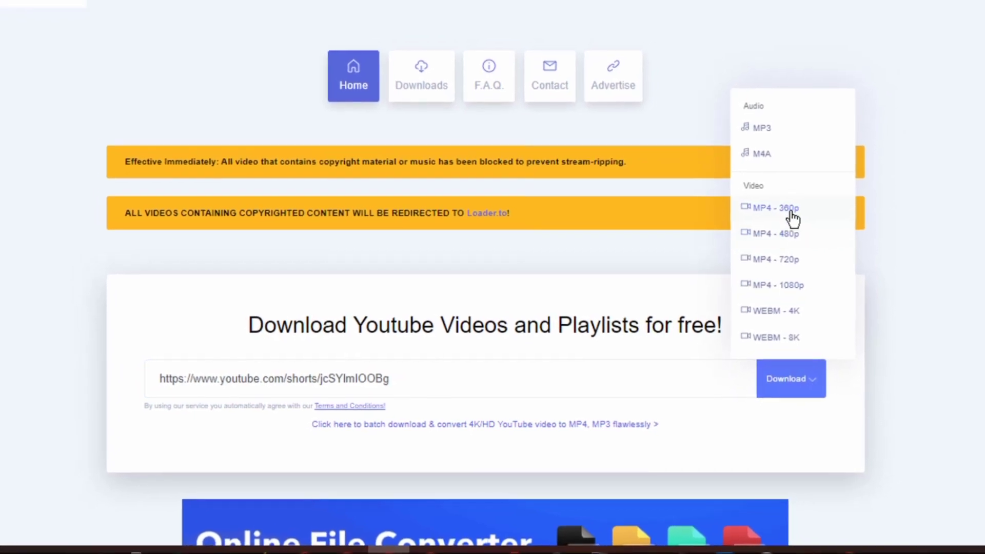
left_click(803, 235)
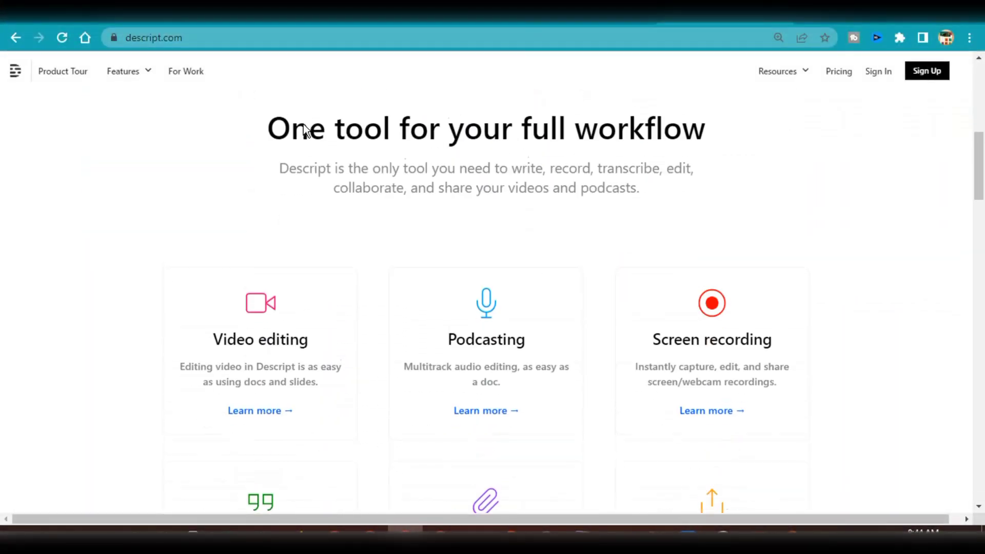
Switch to descript.com and look over the homepage features and the sign-in and sign-up forms
scroll(304, 124, "down", 5)
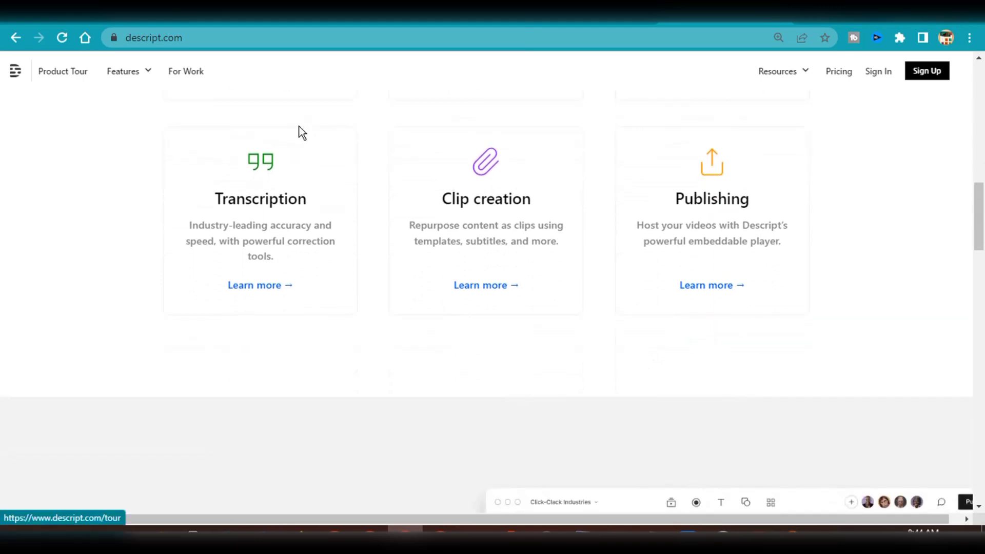
scroll(473, 259, "down", 9)
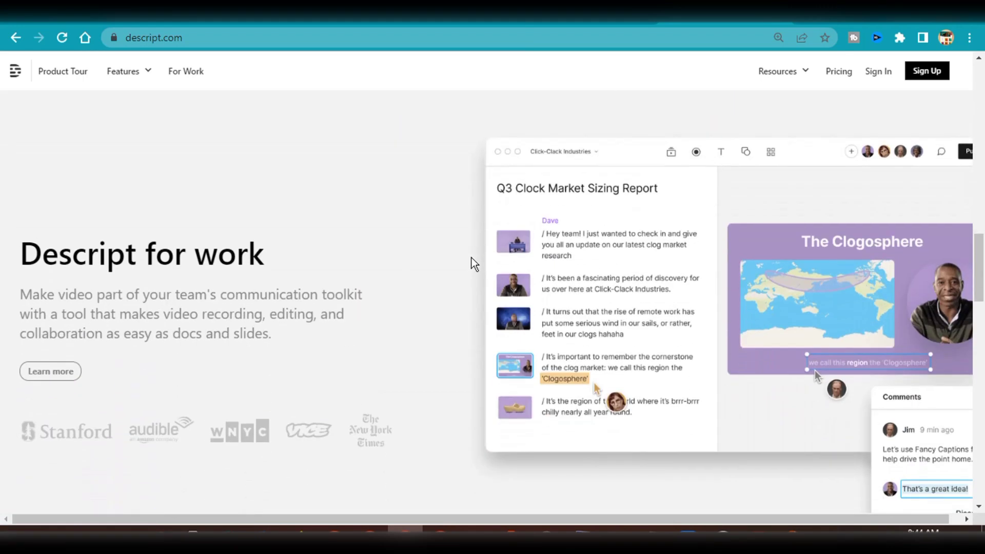
scroll(471, 259, "down", 5)
scroll(471, 259, "up", 20)
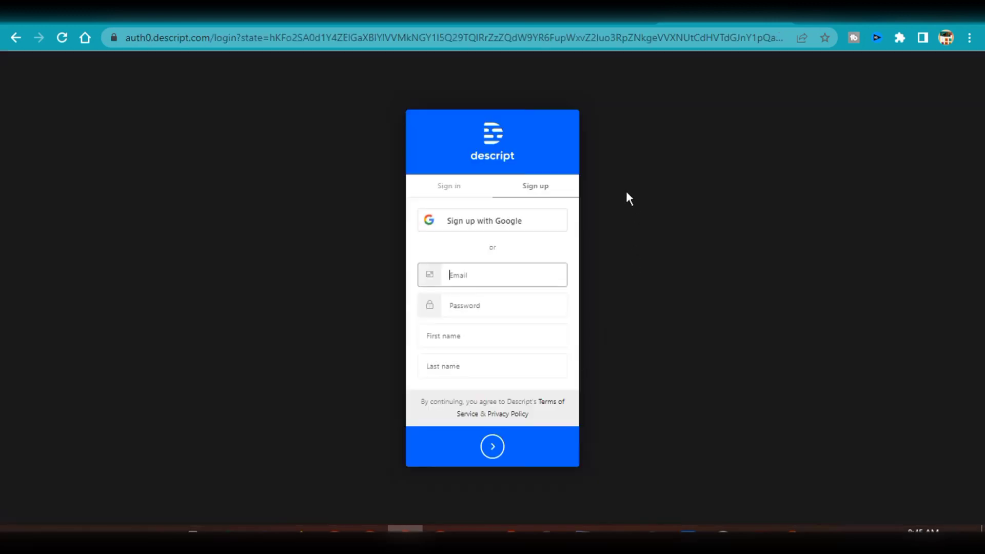
left_click(451, 186)
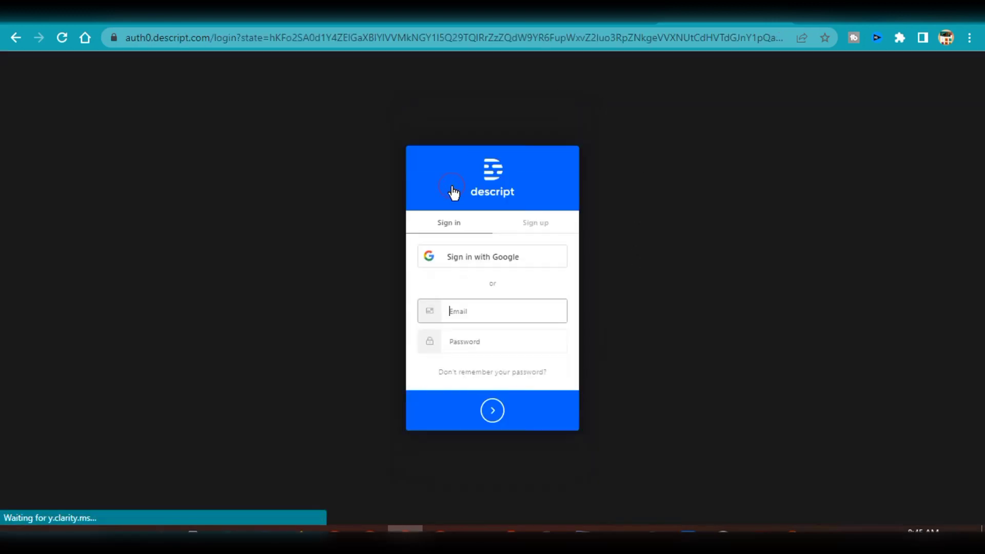
left_click(534, 226)
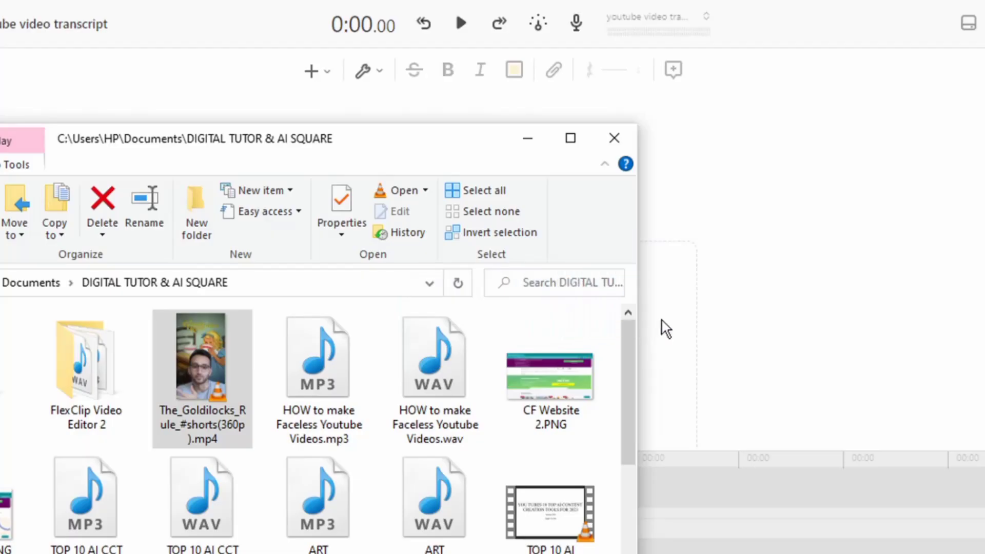
Import The_Goldilocks_Rule_#shorts(360p).mp4 into the Descript project and transcribe it in English
left_click_drag(623, 314, 676, 330)
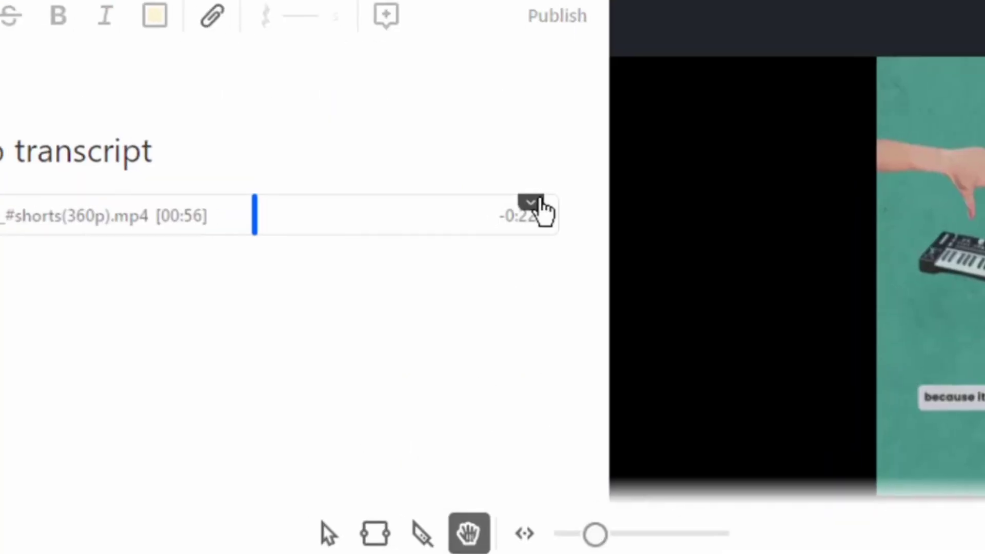
left_click(505, 217)
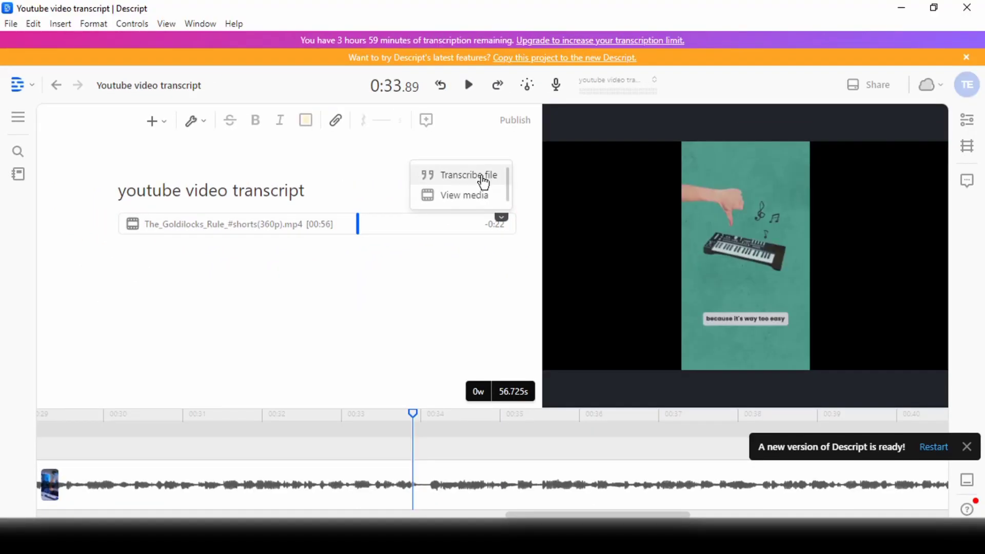
left_click(483, 180)
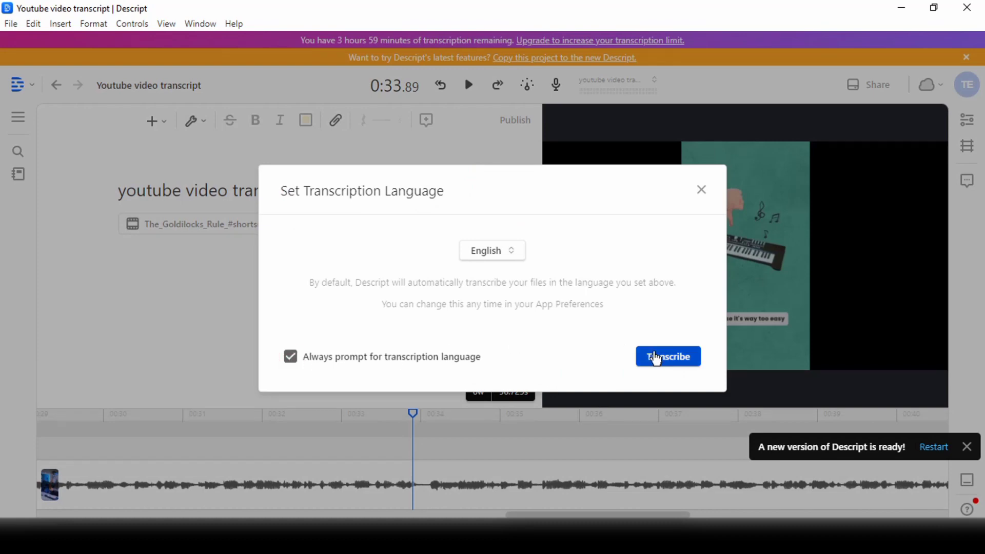
left_click(663, 357)
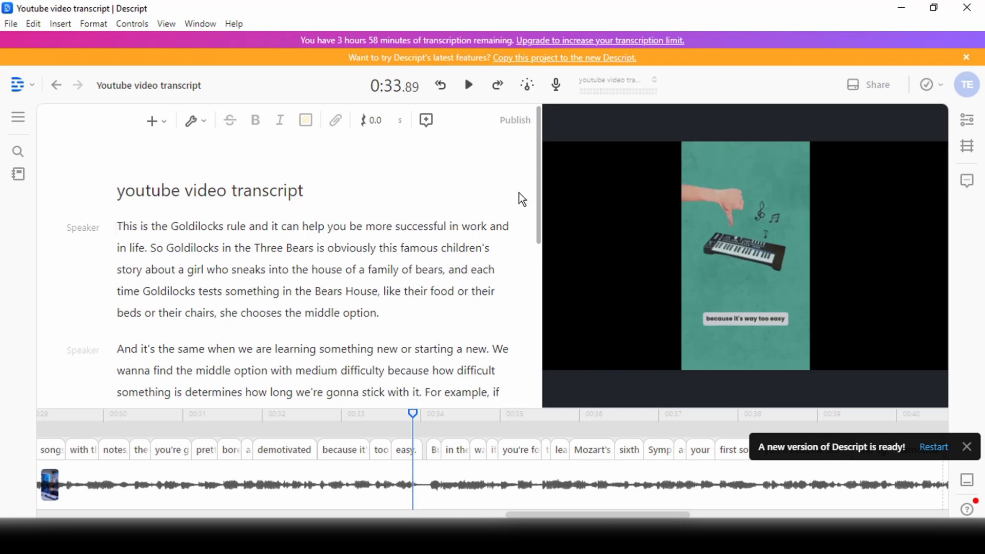
Play the video along with its transcript and select the whole transcript text
left_click(469, 85)
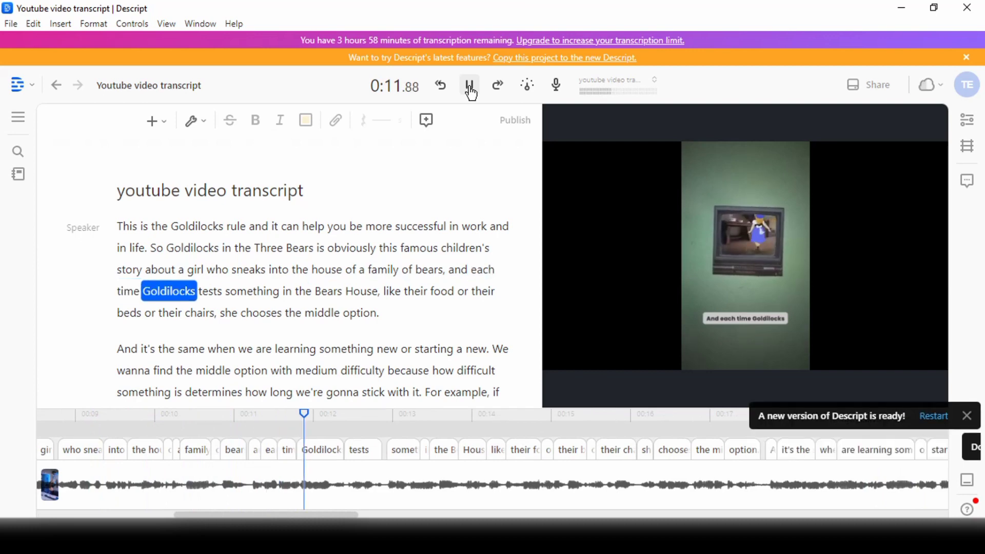
left_click(115, 226)
left_click_drag(284, 345, 486, 416)
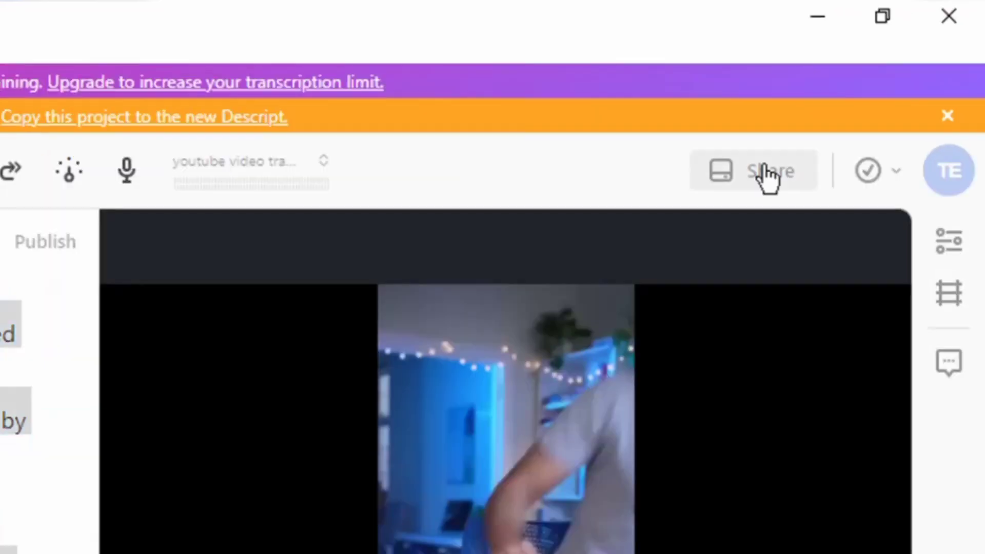
Open the text export options for the transcript and check the file formats, keeping Microsoft Word (.docx)
left_click(768, 174)
left_click(125, 121)
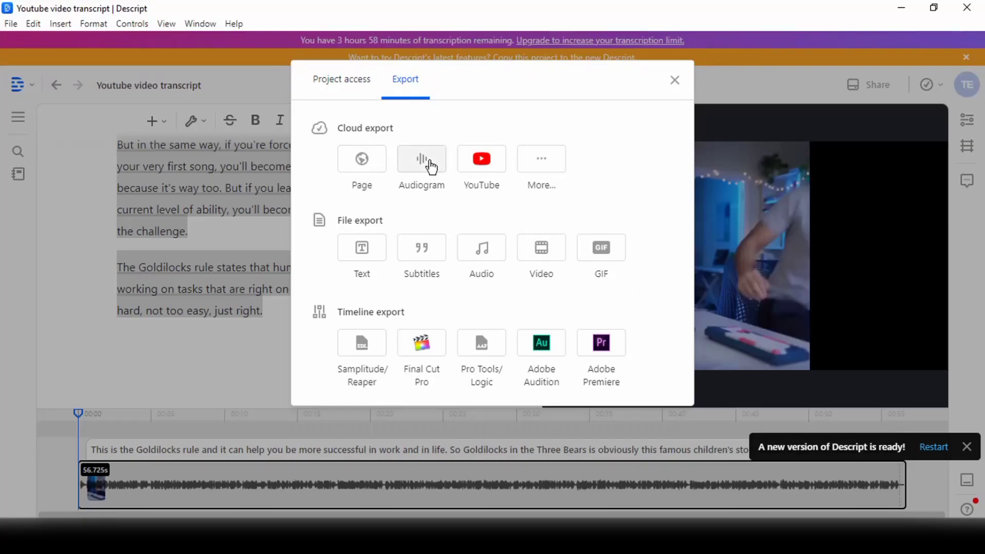
left_click(373, 258)
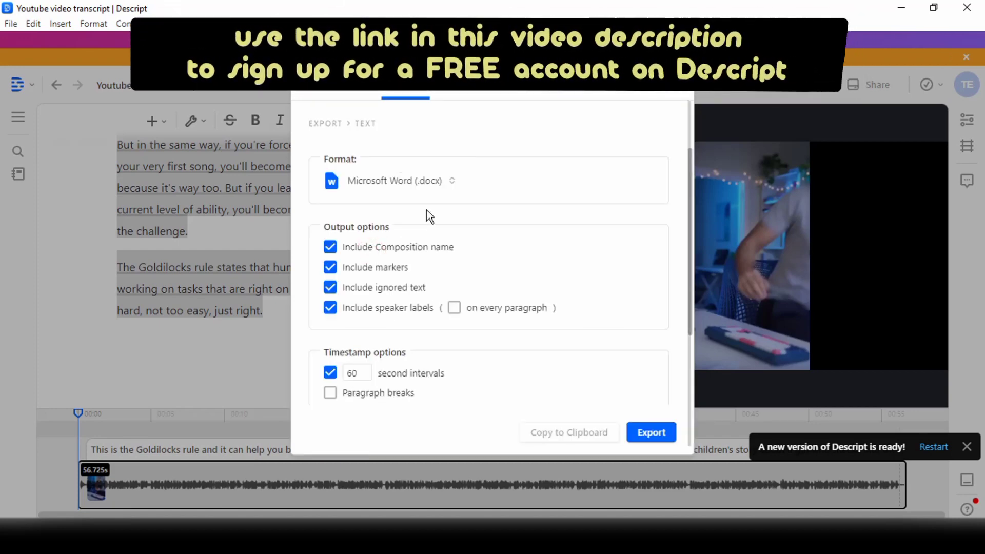
left_click(419, 182)
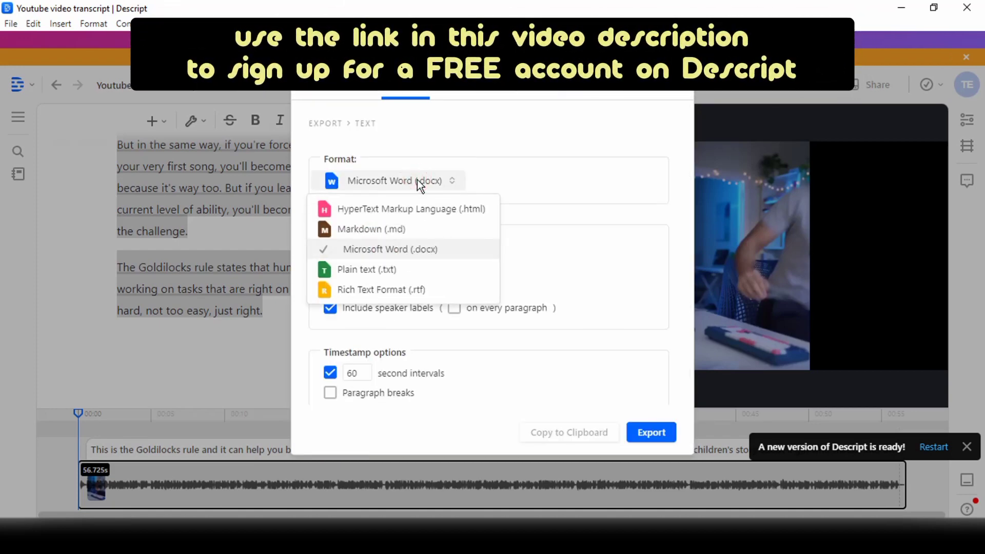
left_click(420, 184)
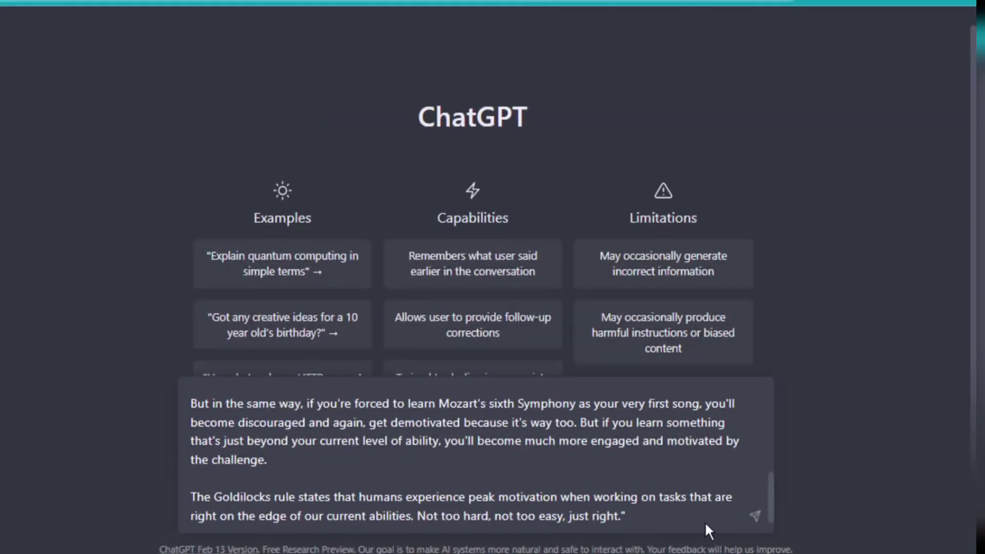
Submit the transcript prompt in ChatGPT and follow up with "write something similar to the original passage but not on the Goldilocks rule"
left_click(754, 515)
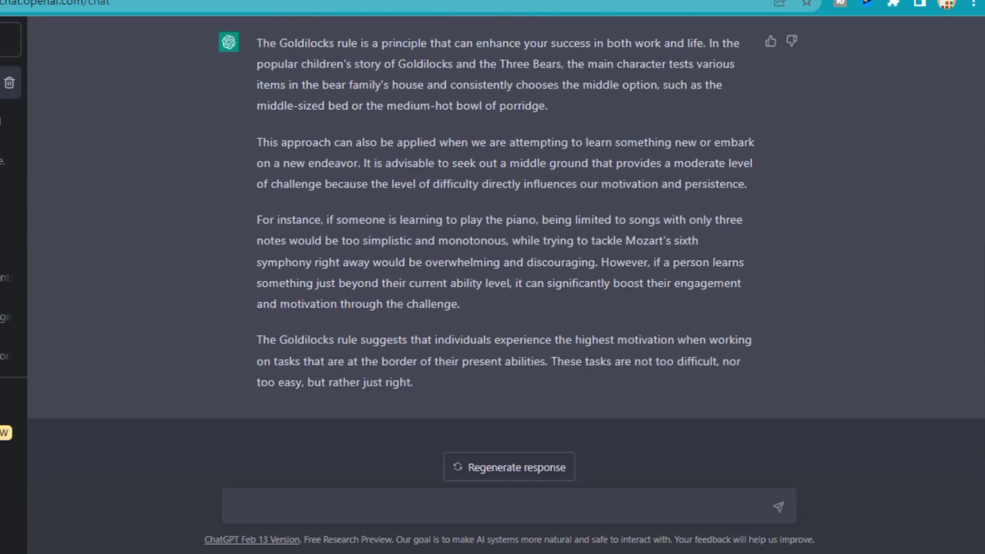
type("w")
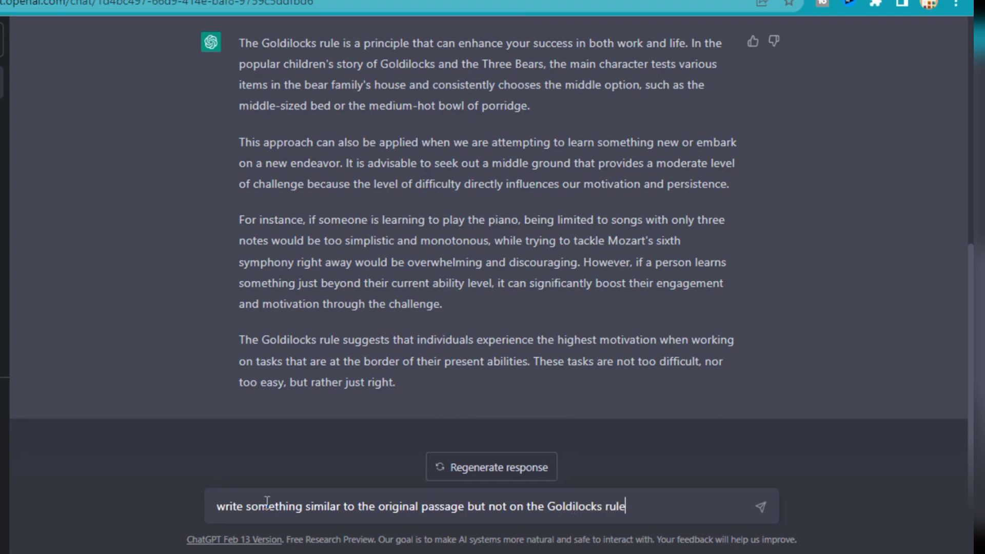
key("Return")
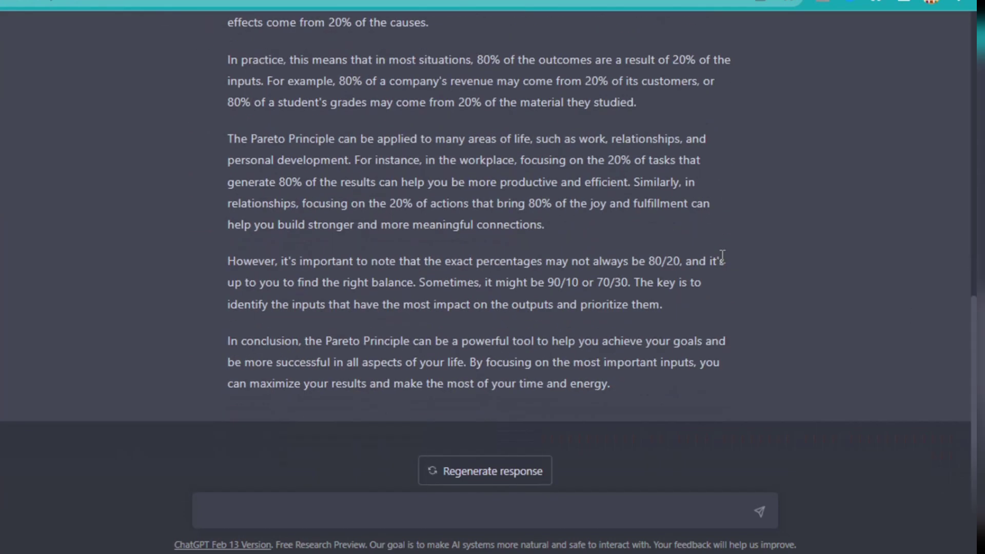
Ask ChatGPT for two more passages, the last on some different concept or principle in the same style as the original passage
left_click(460, 519)
type("generate anothe")
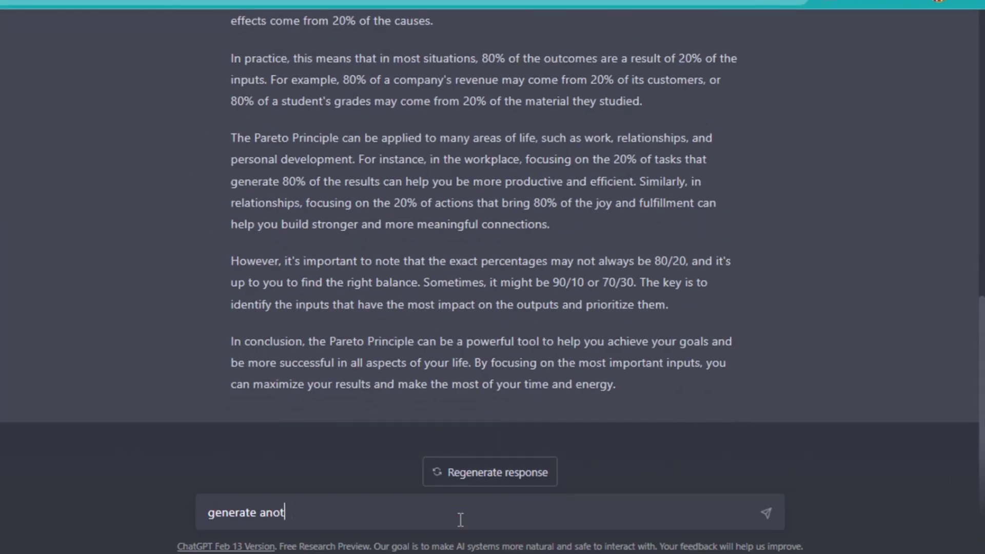
type("r passage in the same style")
key("Return")
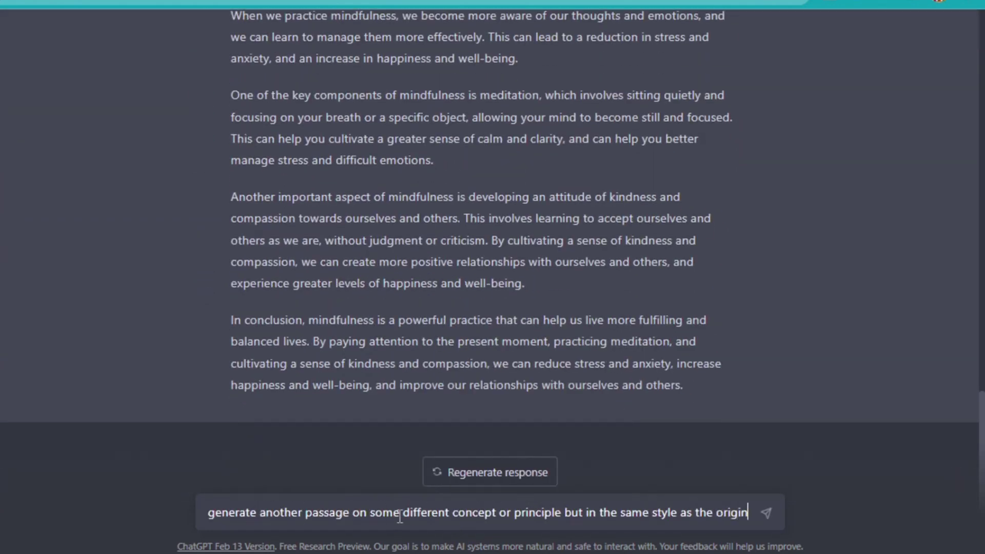
type("passage")
key("Return")
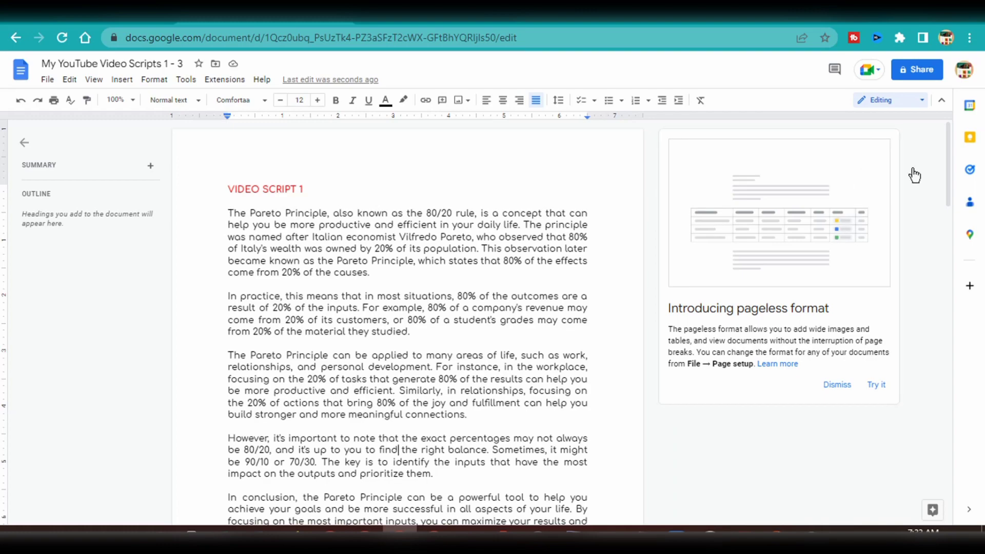
Switch to the My YouTube Video Scripts 1 - 3 document and copy the full text under VIDEO SCRIPT 1
mouse_move(949, 167)
left_mouse_down()
mouse_move(956, 455)
mouse_move(949, 169)
left_mouse_up()
left_click_drag(222, 213, 446, 275)
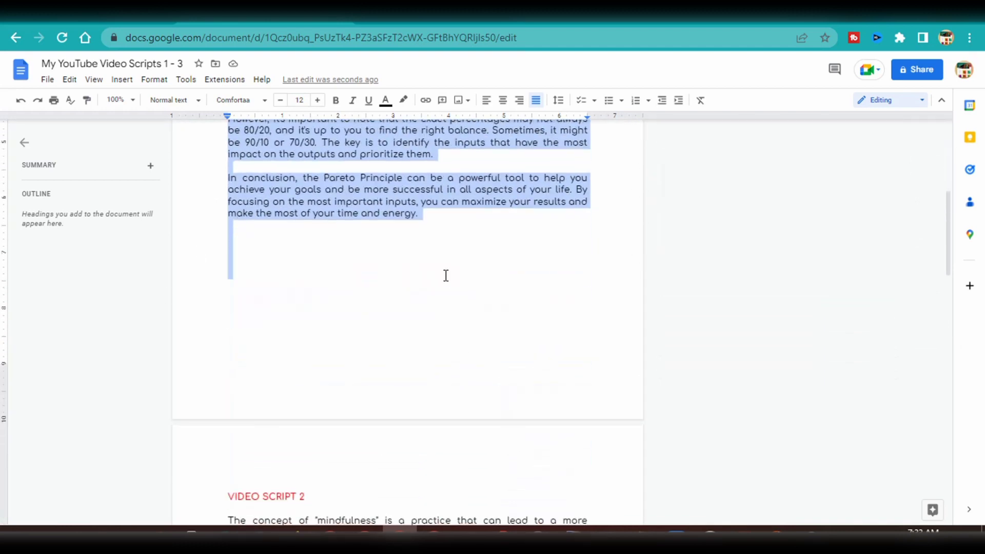
right_click(390, 201)
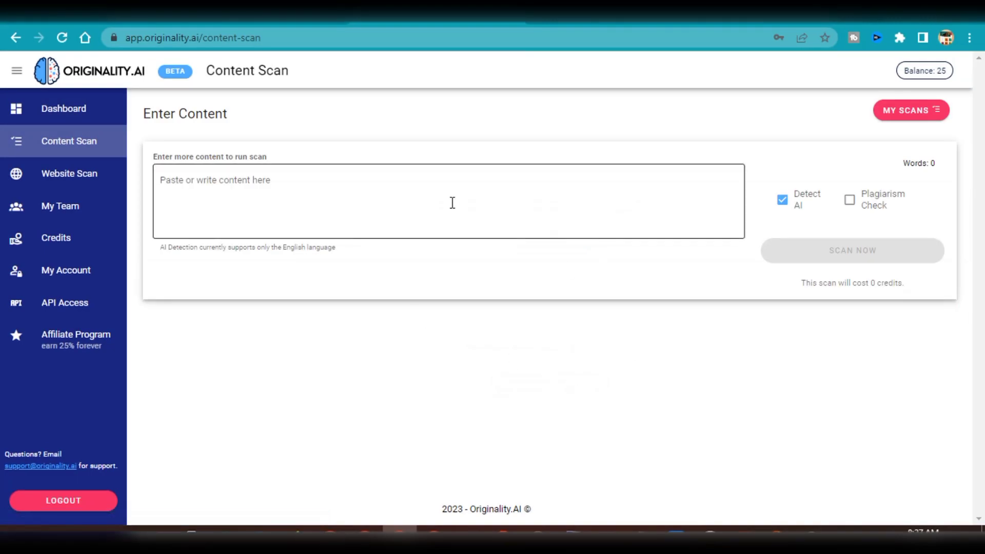
Paste the script into Originality.ai's Content Scan and run the scan with Detect AI and Plagiarism Check enabled
right_click(273, 187)
left_click(318, 299)
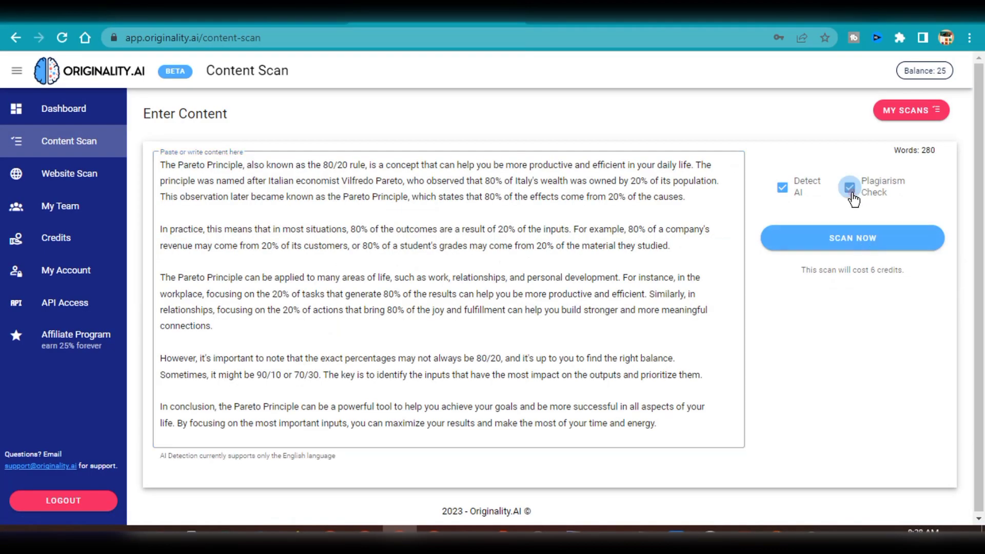
left_click(865, 237)
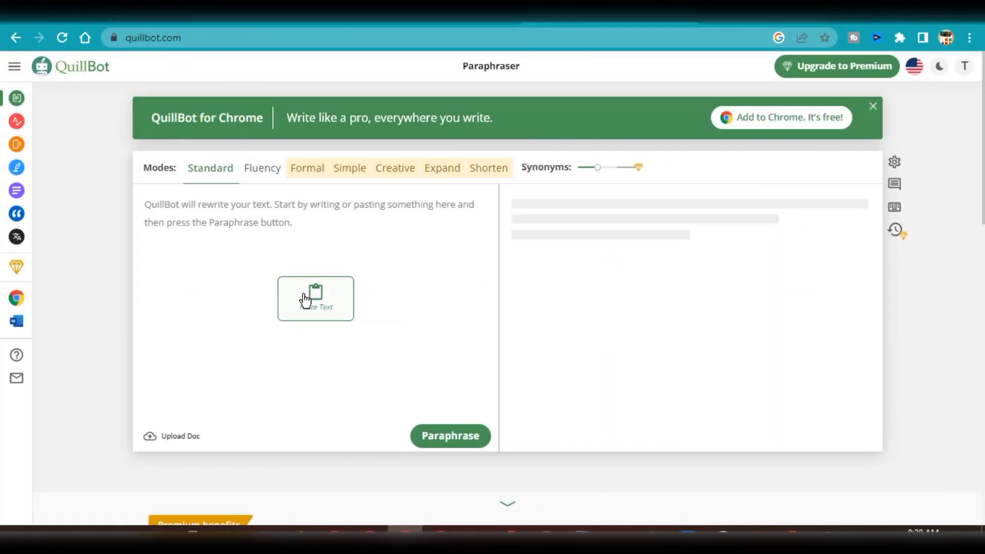
Paste the script into QuillBot's Paraphraser, cut it down to its first two paragraphs, and paraphrase them in Standard mode
left_click(305, 301)
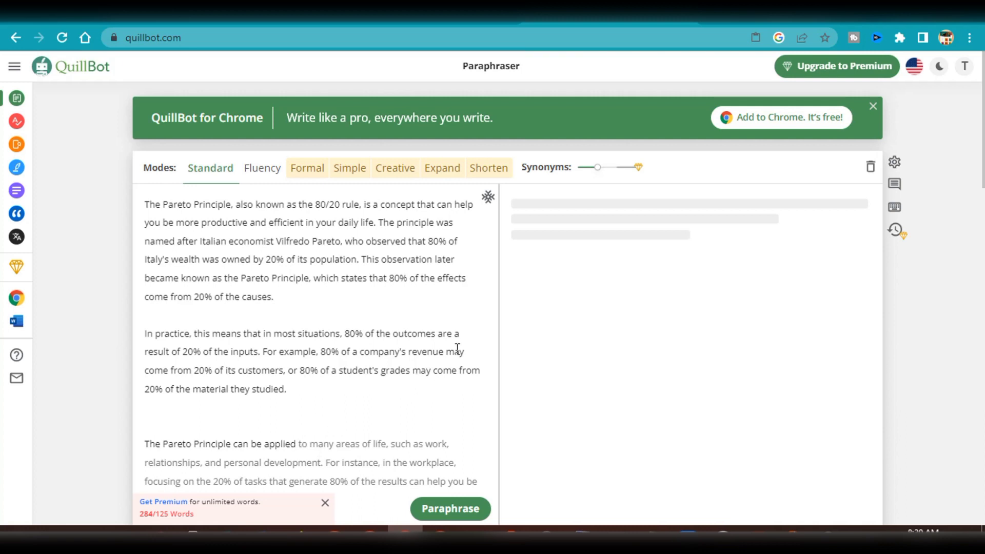
scroll(330, 398, "down", 2)
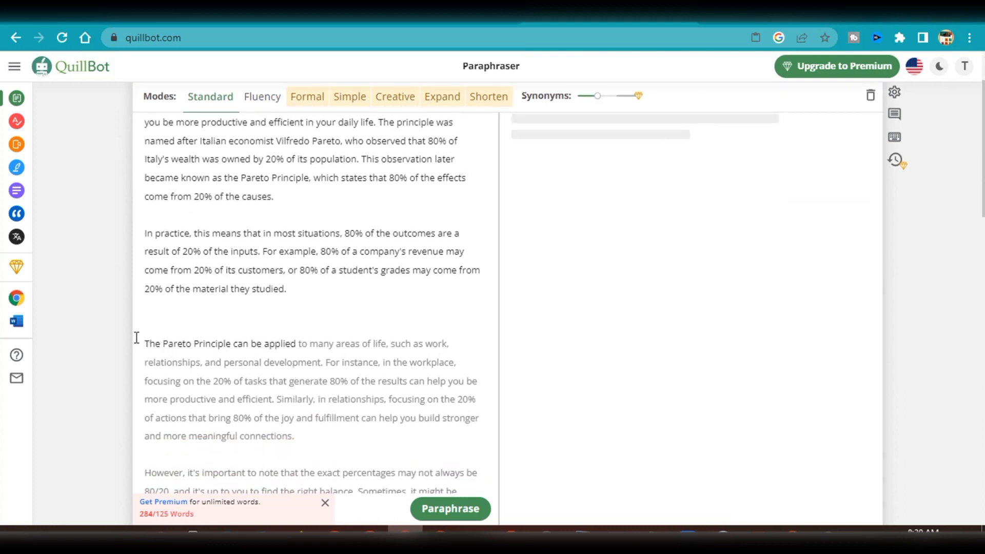
left_click_drag(228, 391, 308, 533)
key("ctrl+c")
scroll(343, 414, "down", 3)
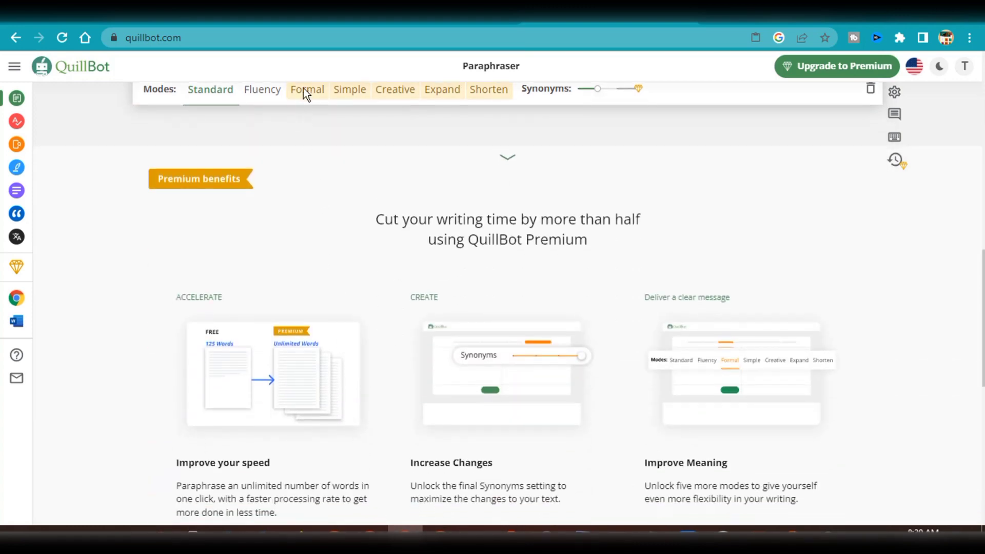
scroll(307, 63, "up", 3)
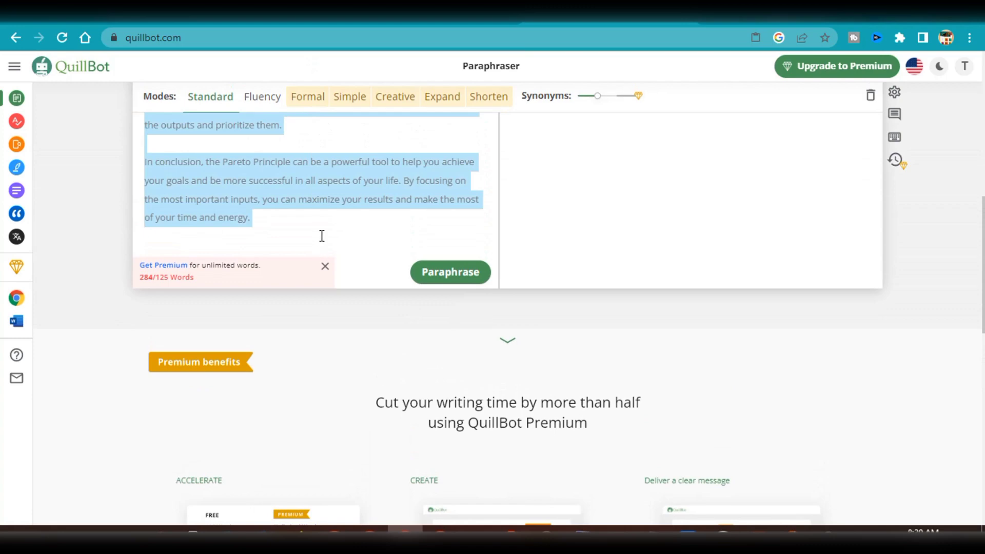
key("BackSpace")
left_click(440, 480)
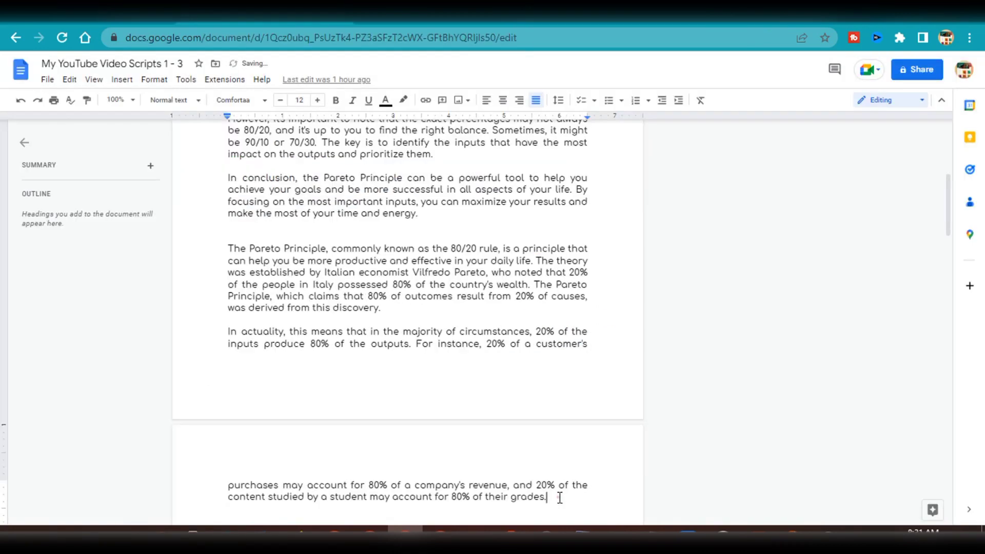
In the My YouTube Video Scripts 1 - 3 document, colour the two paraphrased Pareto Principle paragraphs blue
left_click_drag(558, 494, 227, 249)
left_click(386, 99)
left_click(473, 138)
Insert a page break before the blue paraphrased paragraphs so they start on a new page
scroll(396, 313, "down", 3)
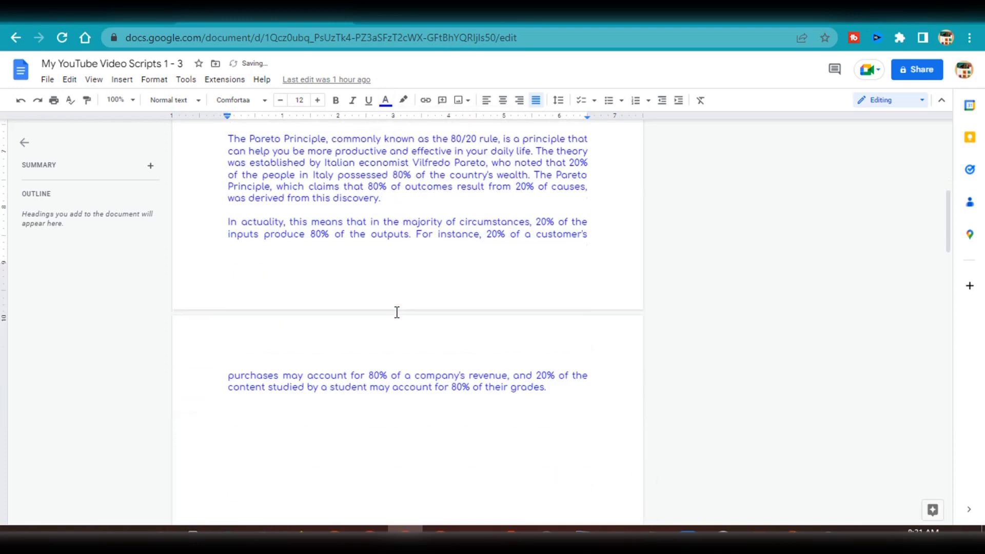
scroll(396, 313, "up", 3)
left_click(228, 225)
key("Return")
key("ctrl+Return")
scroll(228, 225, "down", 5)
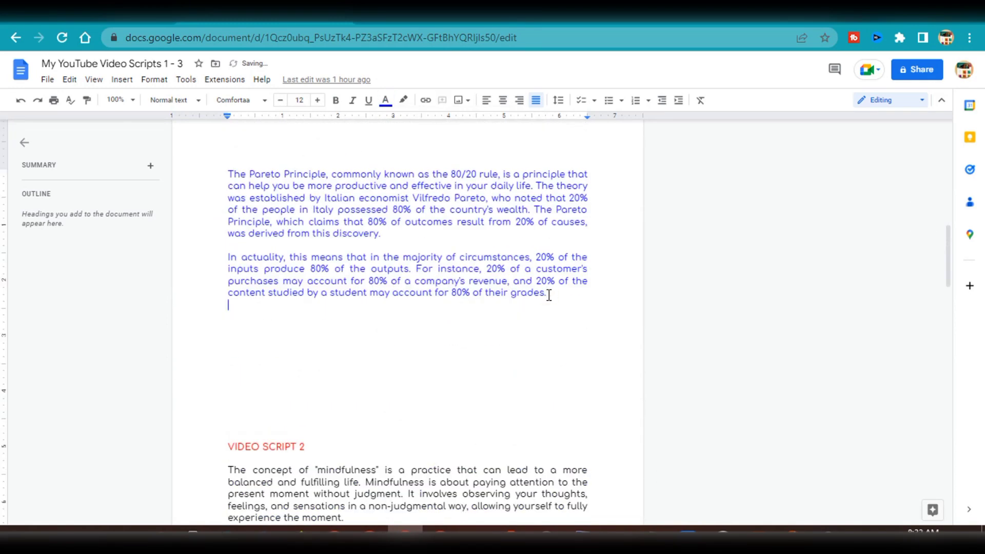
Paraphrase the remaining original paragraphs, including the conclusion, in QuillBot and add the results below the blue text in the document
scroll(229, 225, "up", 10)
left_click_drag(227, 264, 434, 449)
left_click_drag(144, 204, 314, 392)
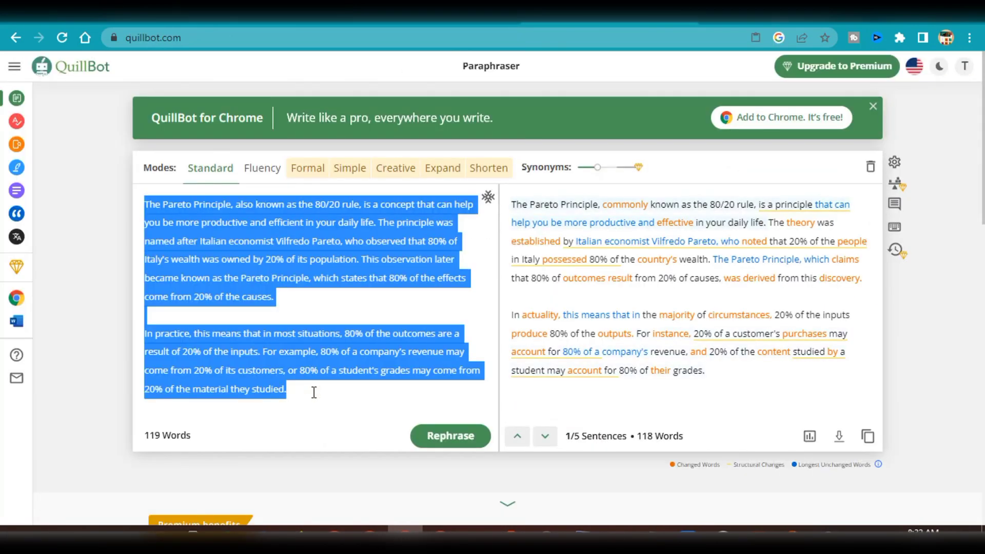
key("ctrl+v")
left_click(447, 508)
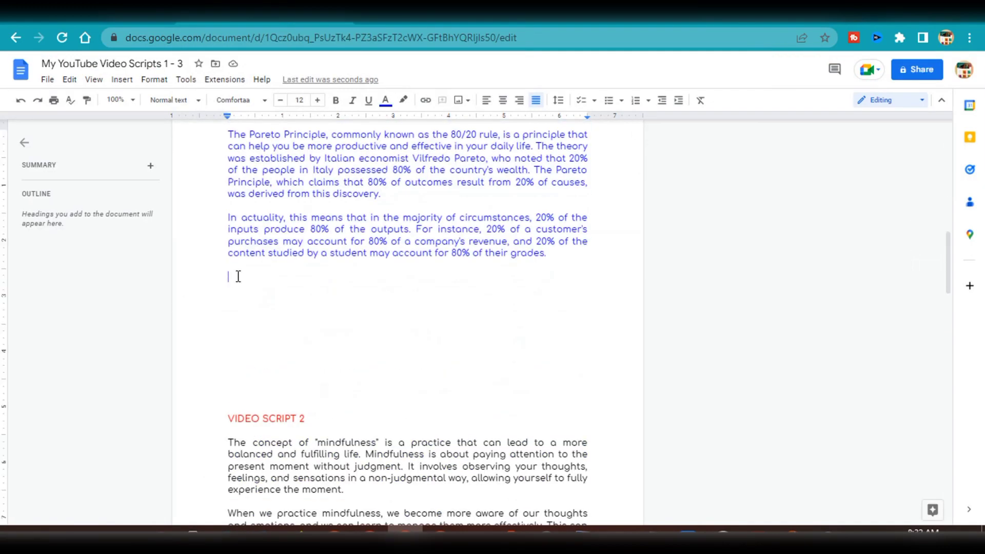
type("Numerous aspects of life, including employment, interpersonal relationships, and personal growth, might benefit from the Pareto Principle. For instance, concentrating on the 20% of tasks that provide 80% of the results at work might increase your productivity and efficiency. Similar to this, concentrating on the 20% of behaviors that result in 80% of the happiness and pleasure in relationships can aid in the development of deeper and more meaningful connections.  It's crucial to remember that the precise ratios might not always be 80/20, and it's up to you to strike the correct balance. It may occasionally be 90/10 or 70/30. Prioritizing the inputs with the greatest influence on the outputs is crucial.")
left_click(451, 435)
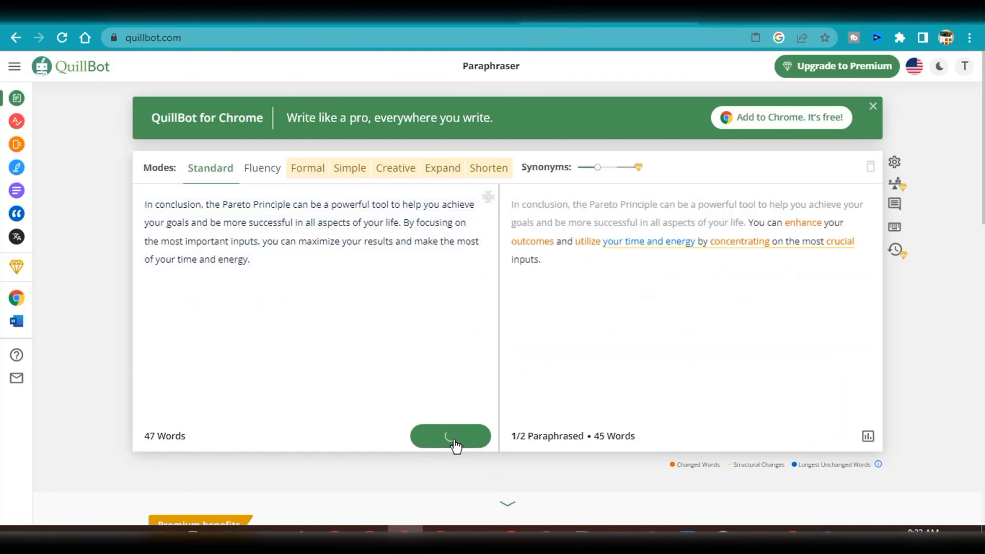
key("ctrl+c")
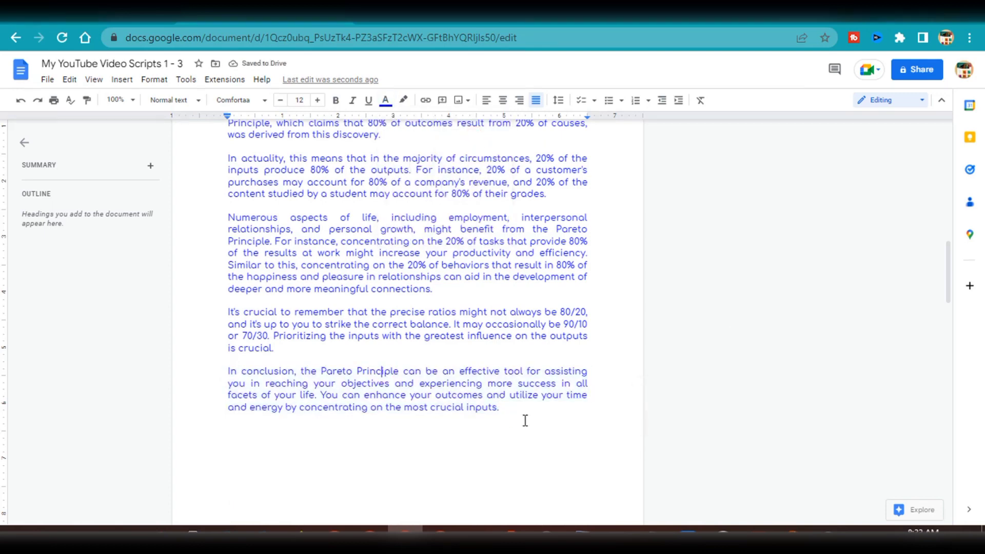
Copy the whole blue paraphrased script and run it through a new Originality.ai content scan with Plagiarism Check turned off
left_click_drag(524, 418, 213, 127)
right_click(253, 176)
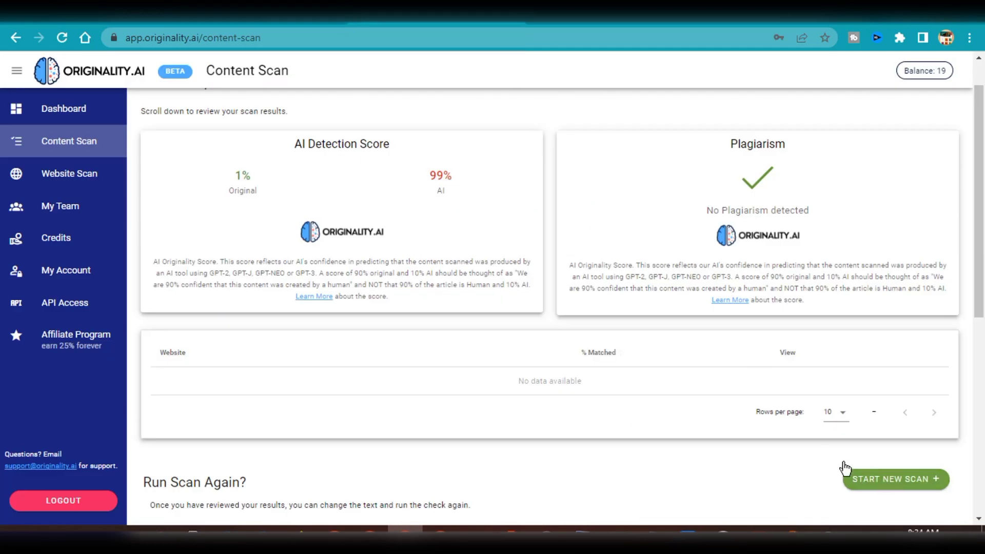
left_click(872, 477)
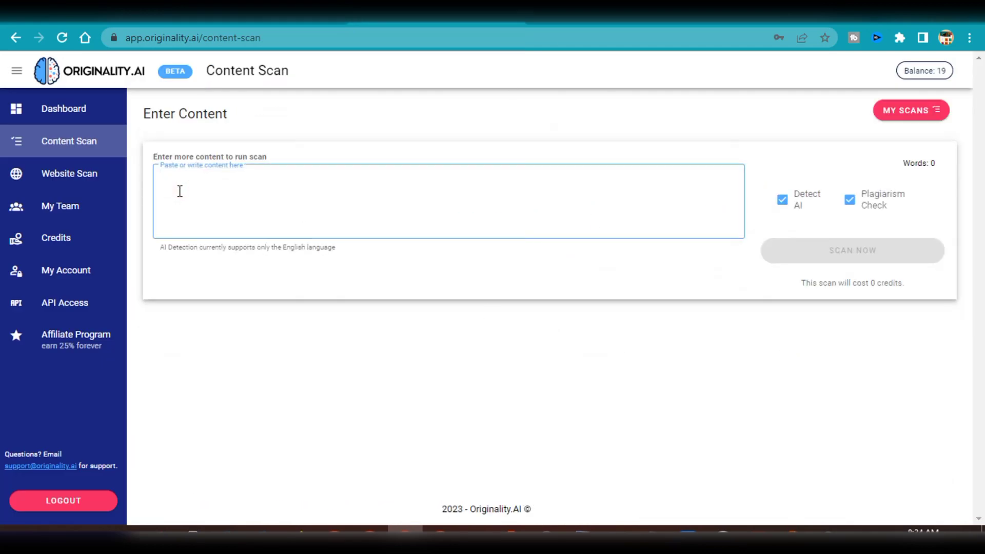
left_click(179, 190)
key("ctrl+v")
left_click(852, 198)
left_click(851, 245)
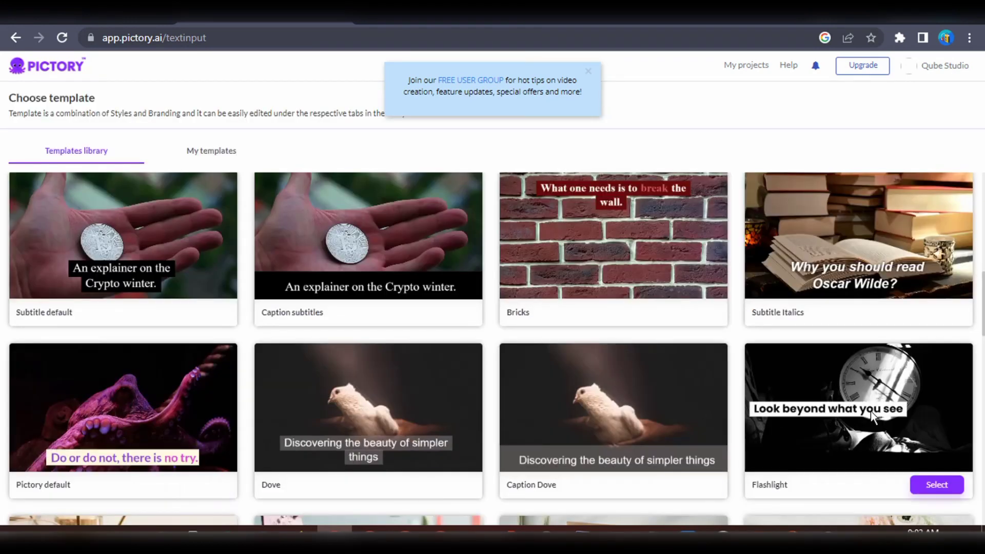
Switch to Pictory and select the Flashlight template for the video
left_click(933, 485)
left_click(936, 486)
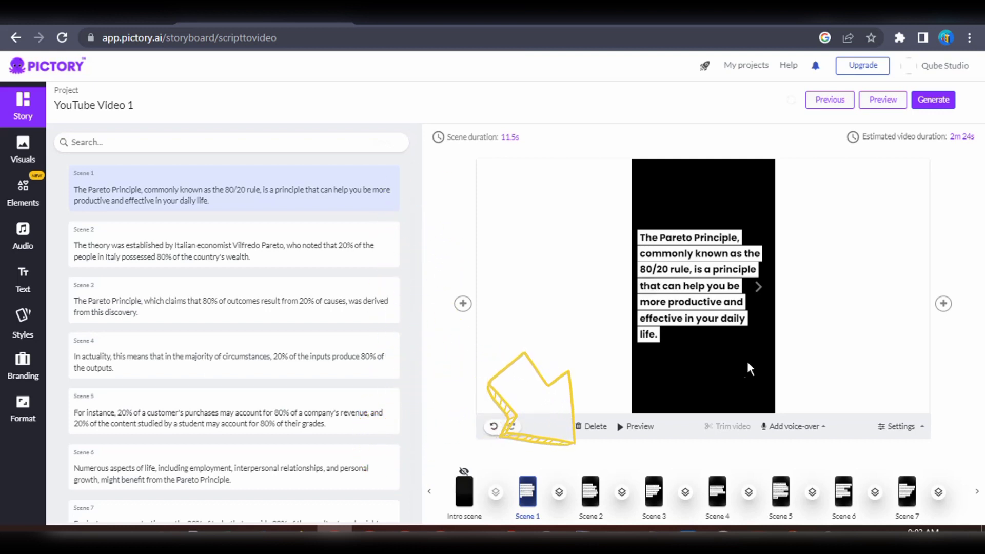
Set the Scene 1 caption's font size to 16 and place the caption near the top of the frame
left_click(713, 288)
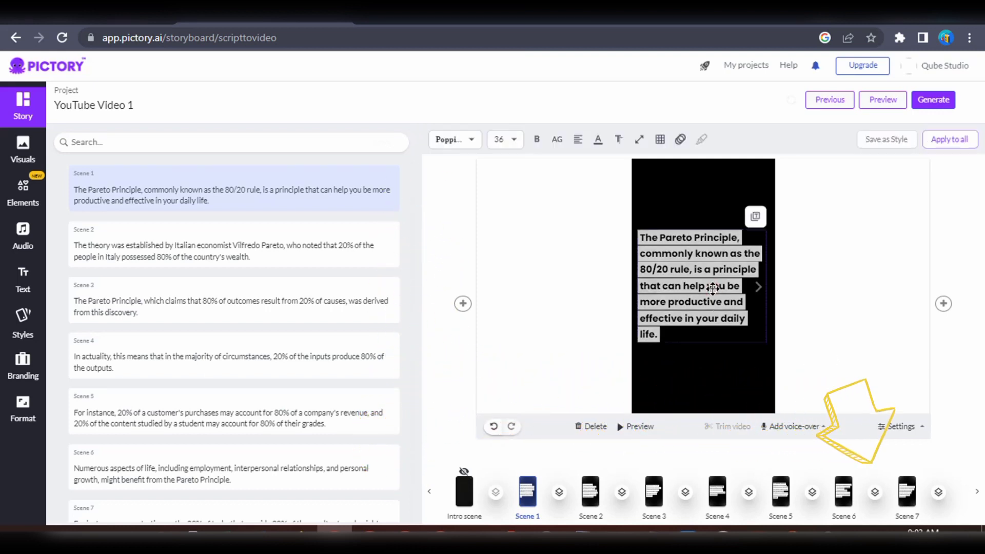
left_click(505, 139)
scroll(505, 231, "up", 3)
left_click(507, 209)
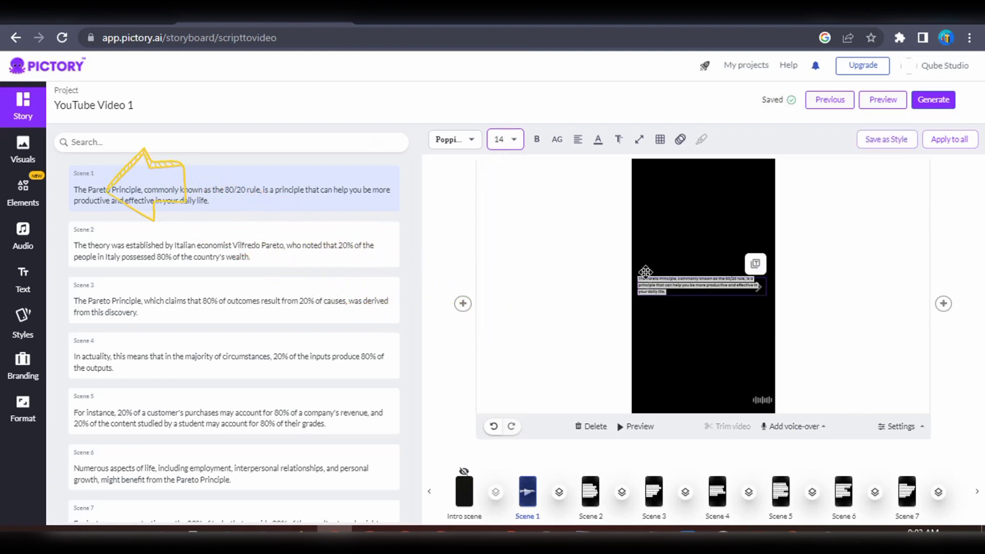
left_click(505, 139)
left_click(502, 278)
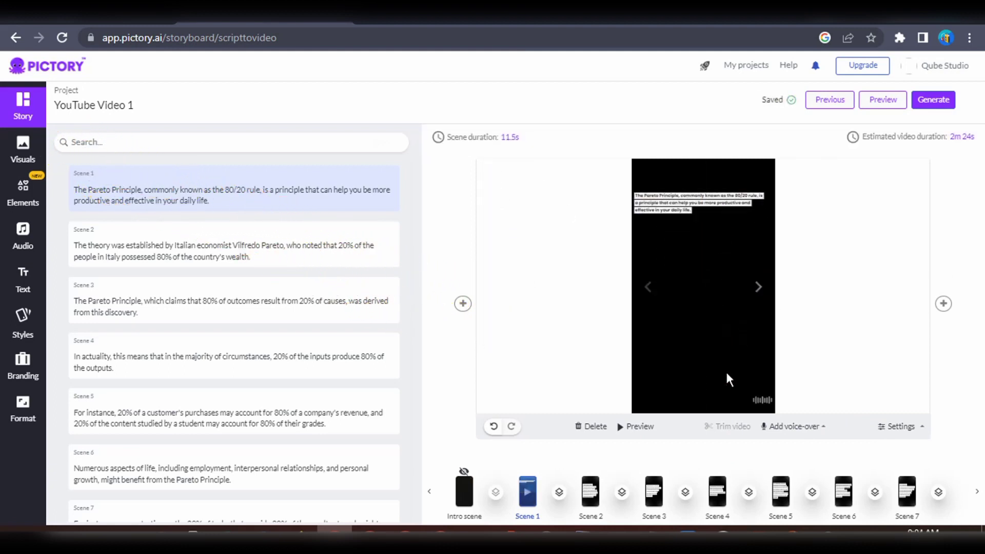
Apply the Scene 1 caption's size and placement to all scenes
left_click(590, 491)
left_click(527, 488)
left_click(714, 268)
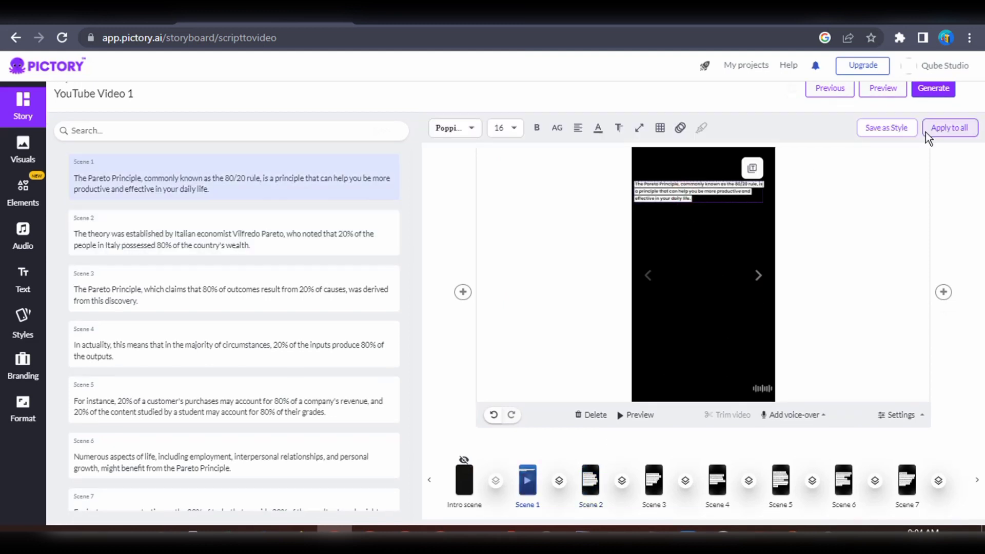
left_click(932, 135)
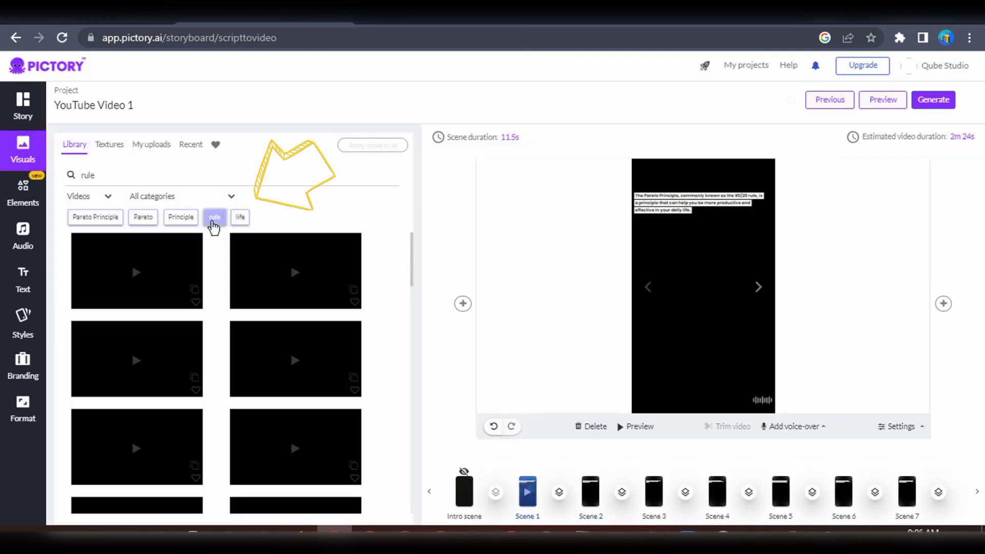
Find library videos for the keyword "rule" and use the clip of a hand writing with a pencil for Scene 1
left_click(213, 220)
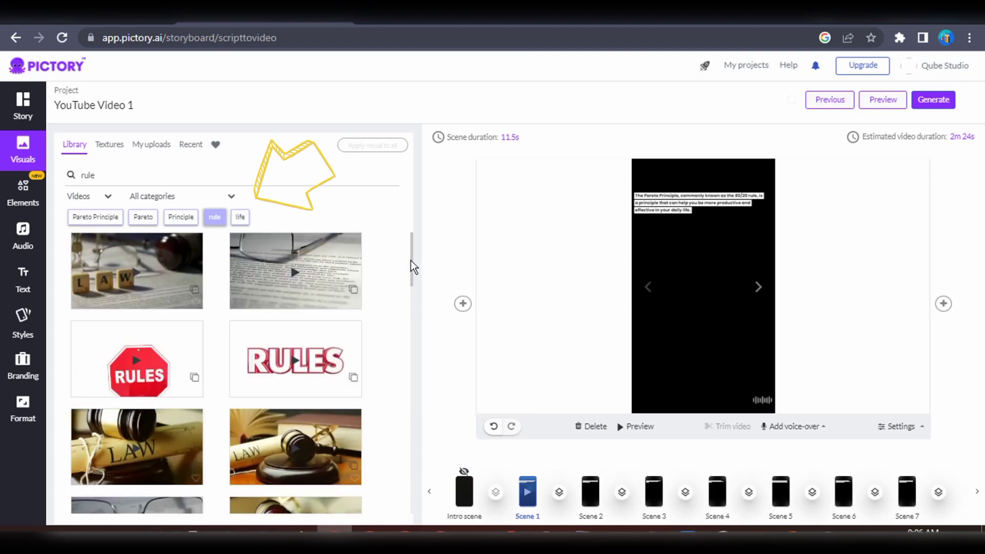
left_click(411, 260)
left_click_drag(411, 260, 413, 293)
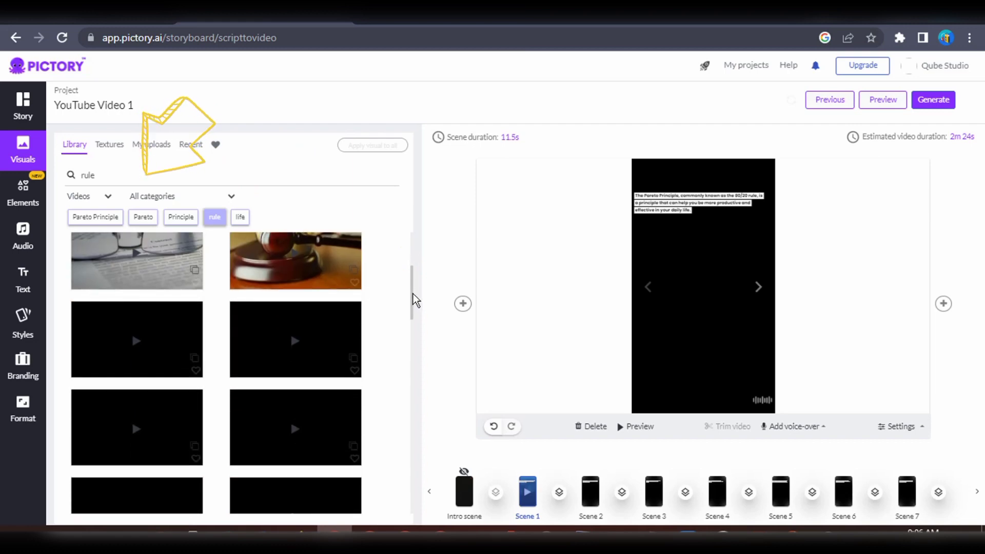
left_click_drag(414, 293, 413, 349)
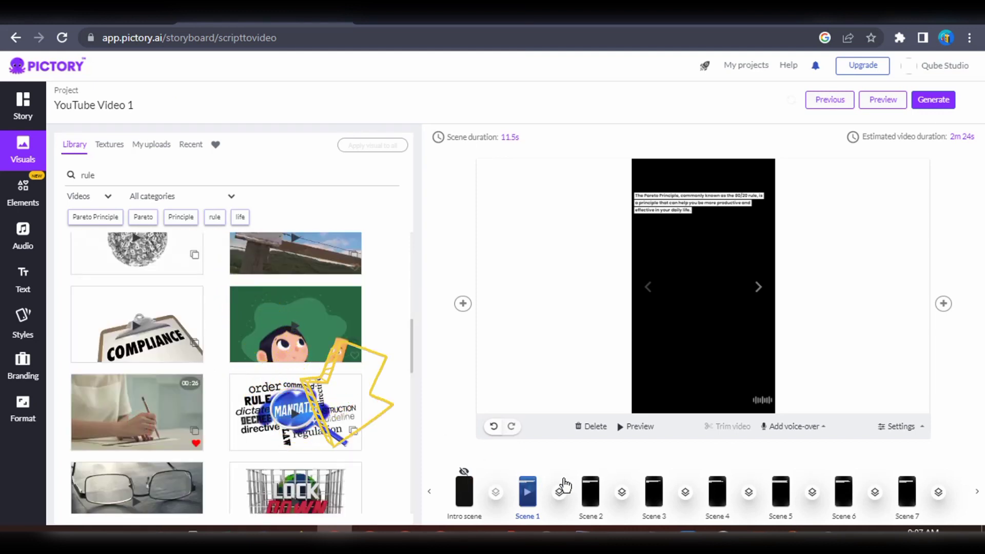
Try Scene 2's suggested keywords and use the "theory" clip of a hand writing on a chalkboard as its visual
left_click(595, 493)
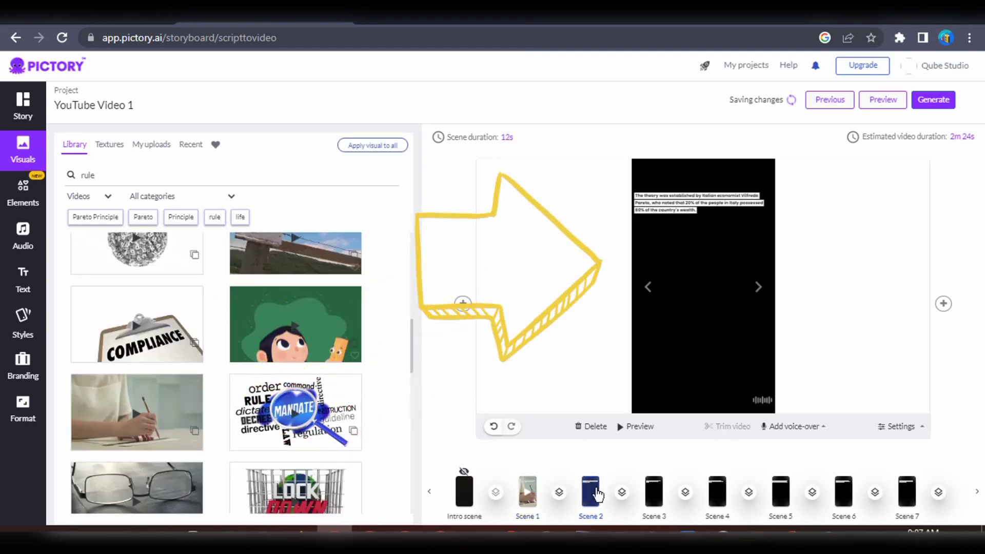
left_click(245, 218)
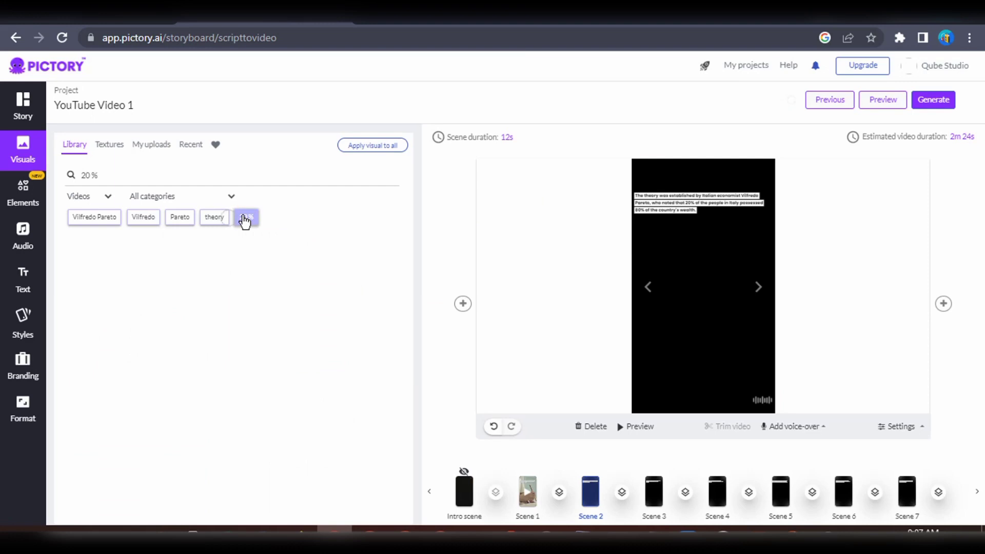
left_click(103, 218)
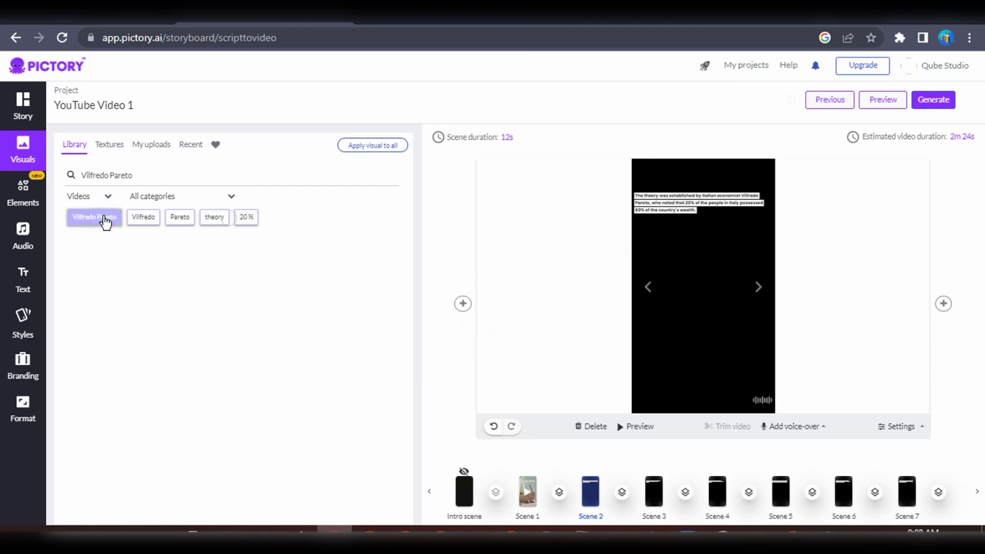
left_click(142, 222)
left_click(210, 219)
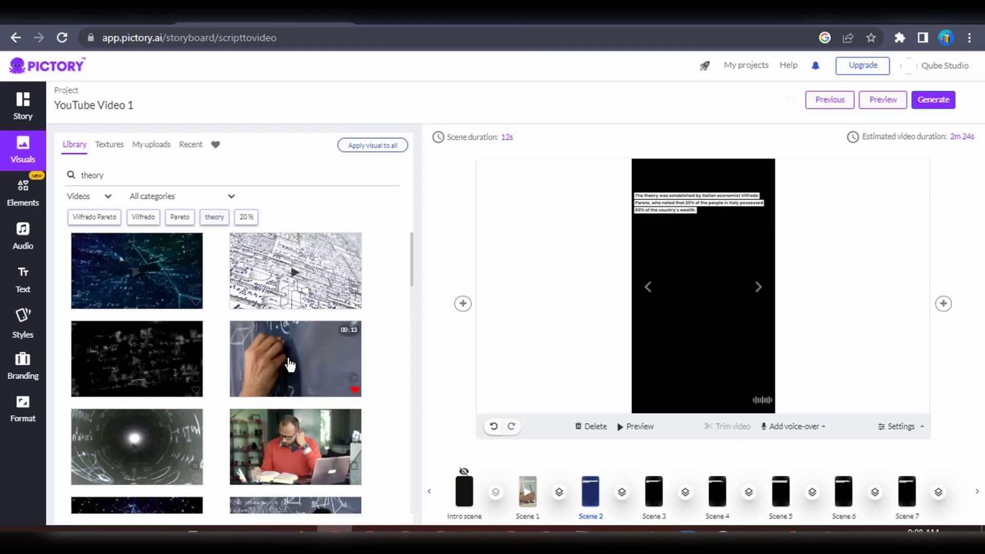
left_click(290, 365)
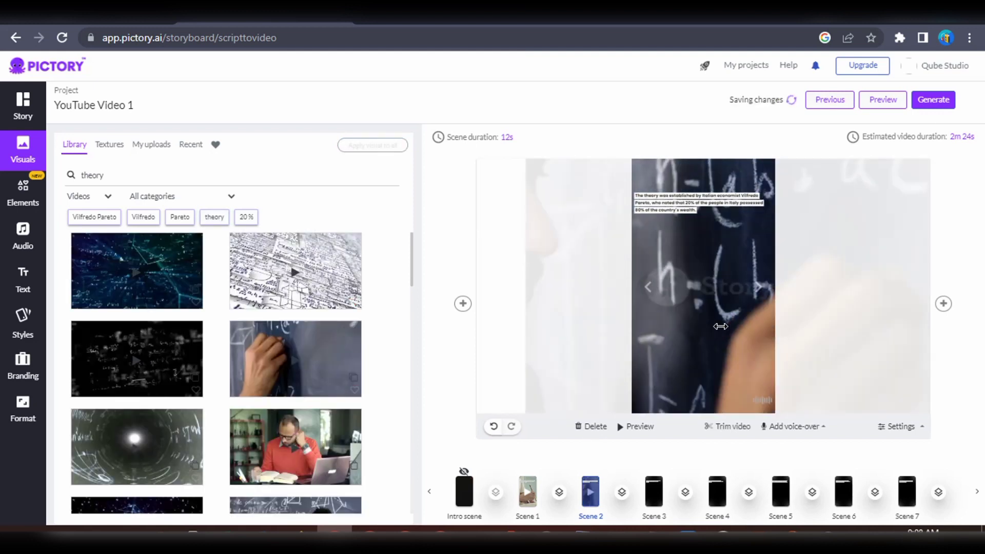
left_click(216, 219)
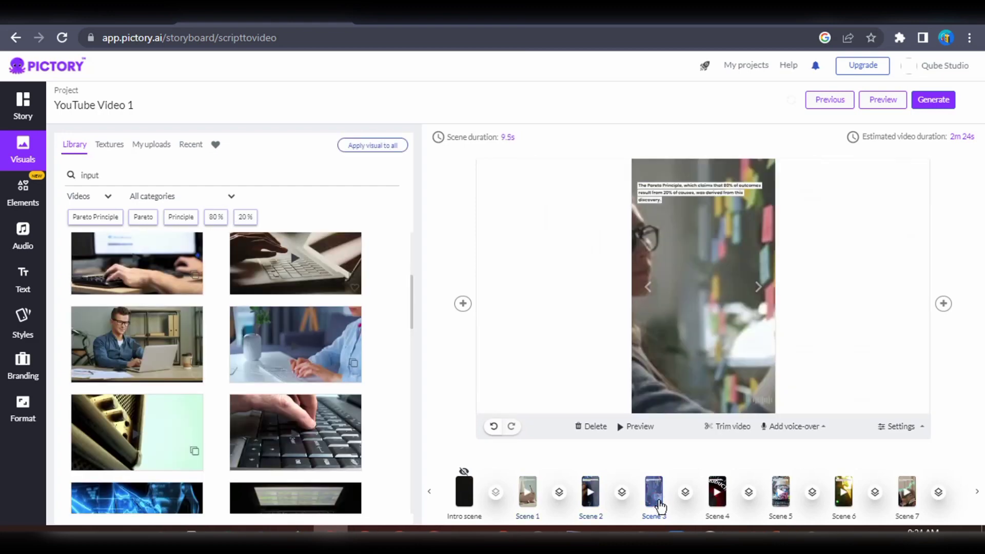
Replace Scene 5's visual with a crowded shopping clip from the "purchase" keyword results
left_click(781, 492)
left_click(195, 217)
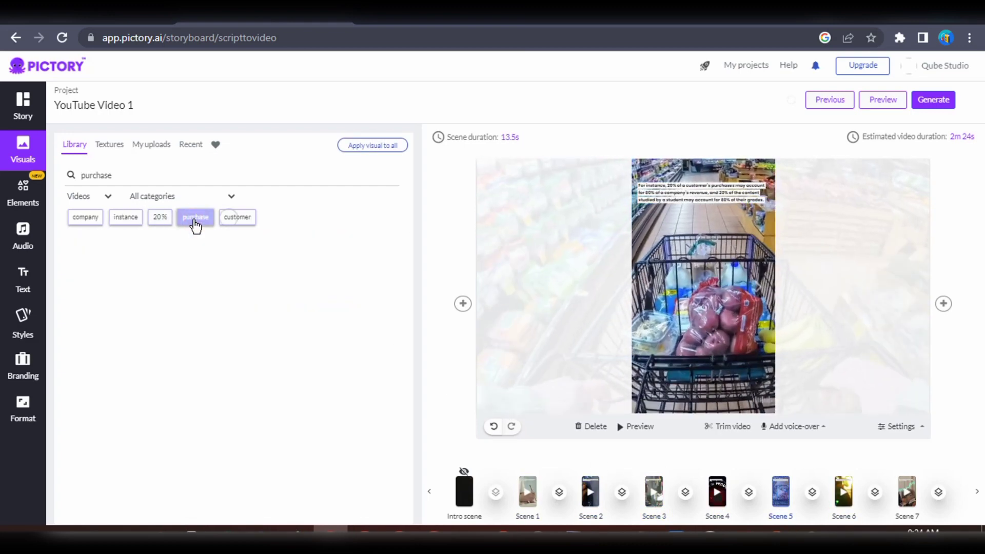
left_click(280, 343)
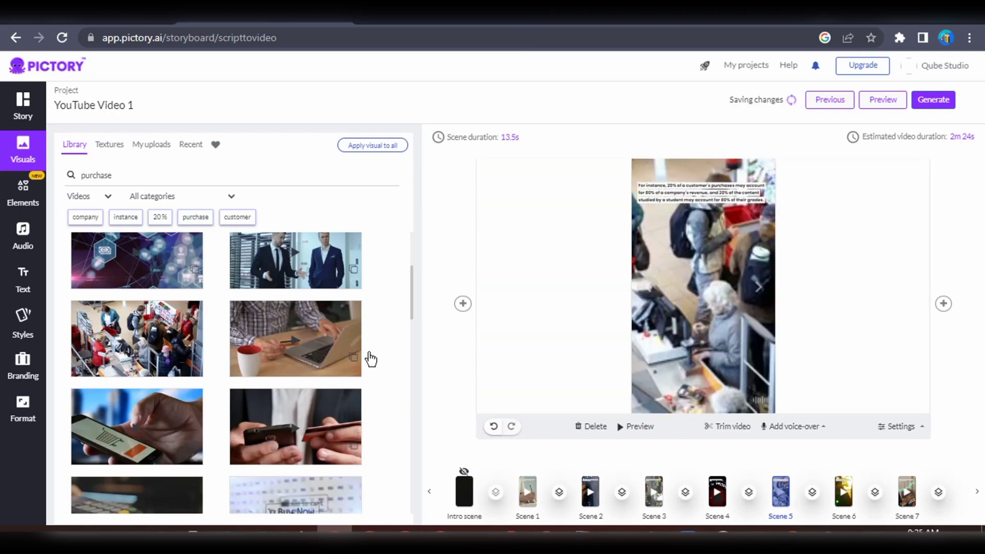
Review the visuals and captions of the remaining scenes from Scene 6 through Scene 13
left_click(842, 495)
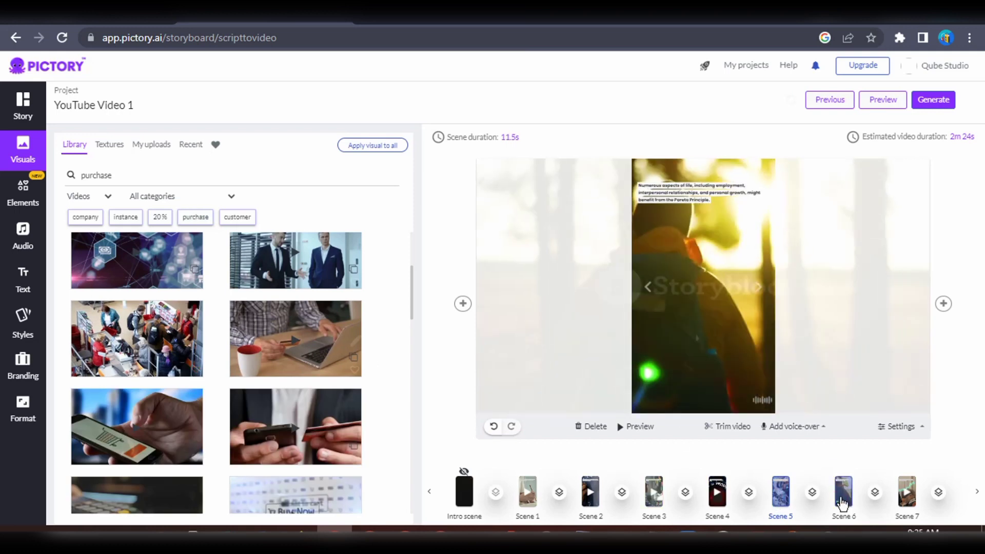
left_click(977, 494)
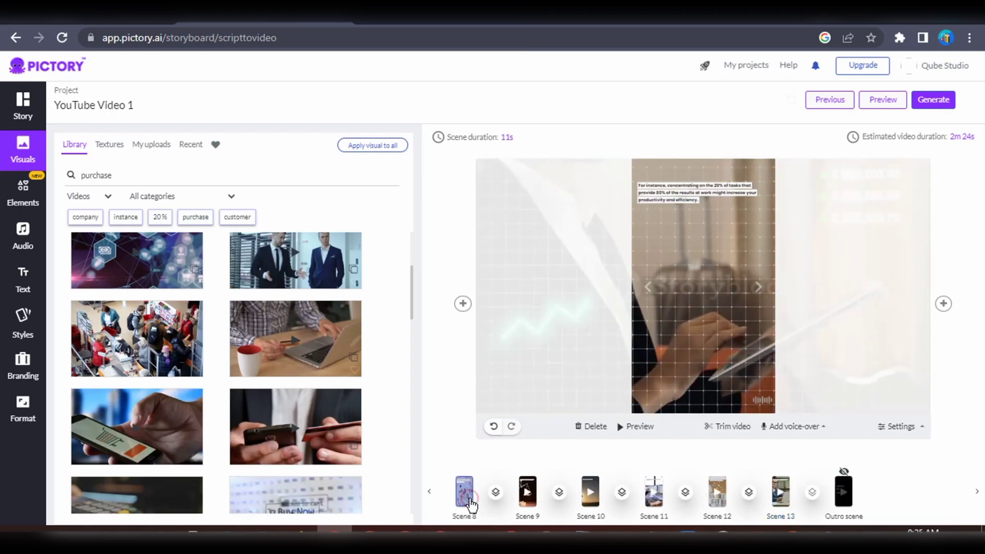
left_click(464, 500)
left_click(528, 502)
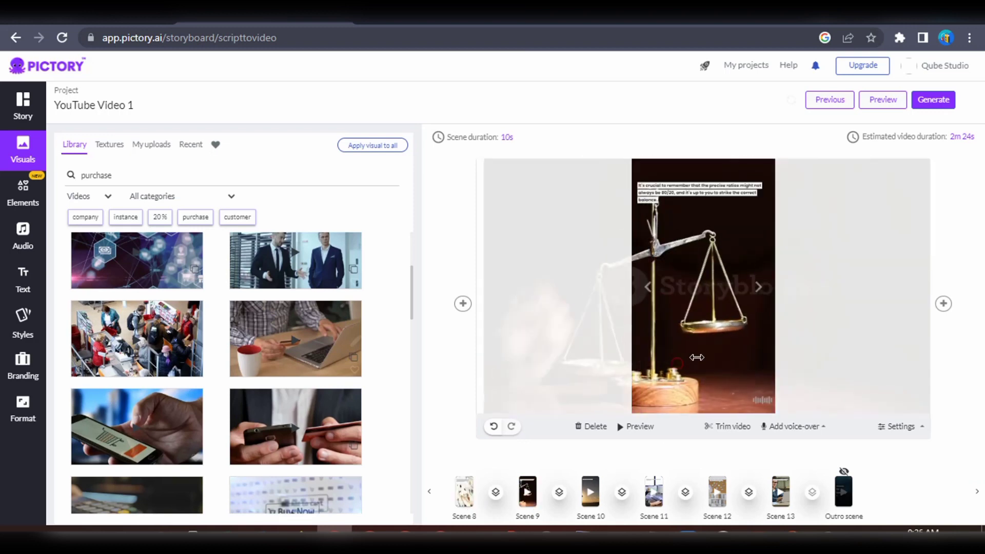
left_click(591, 495)
left_click(717, 493)
left_click(780, 493)
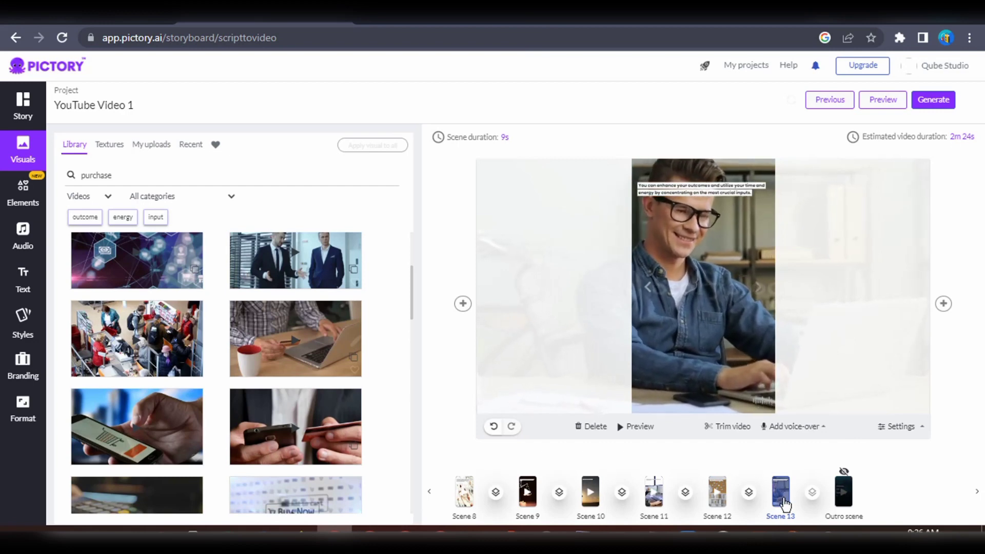
Switch to the Google Docs document "My YouTube Video Scripts 1 - 3" and copy the full Pareto Principle script for the voice-over
left_click(793, 426)
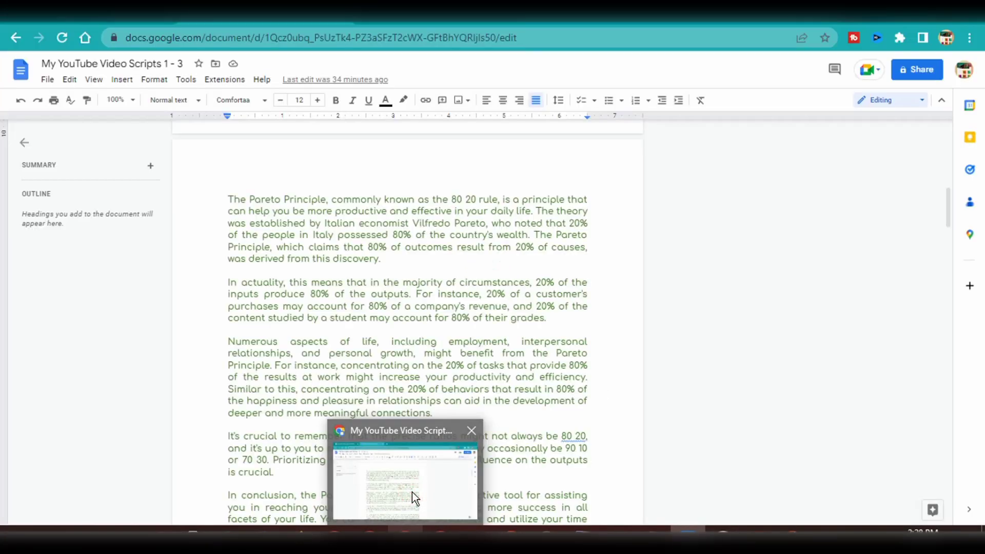
scroll(947, 216, "down", 1)
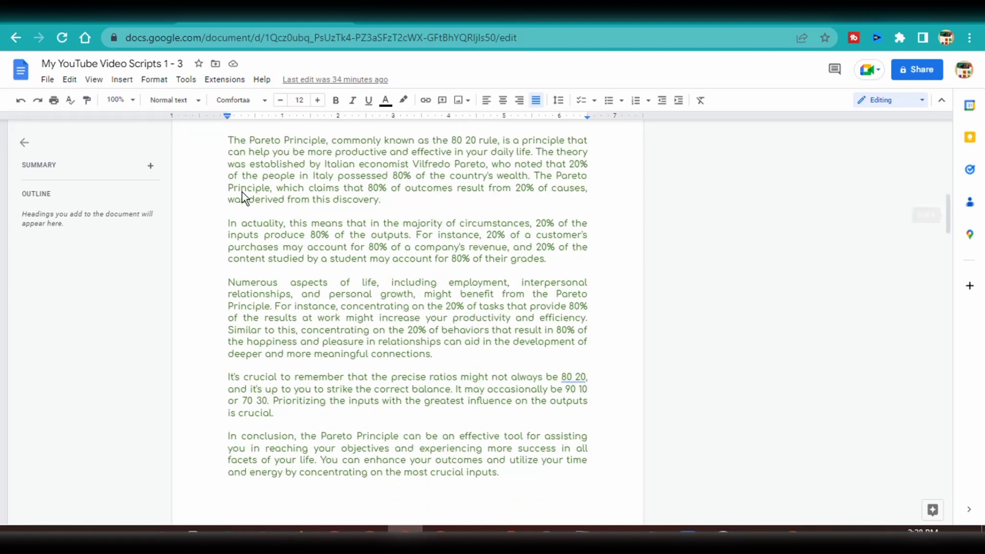
left_click_drag(227, 140, 510, 476)
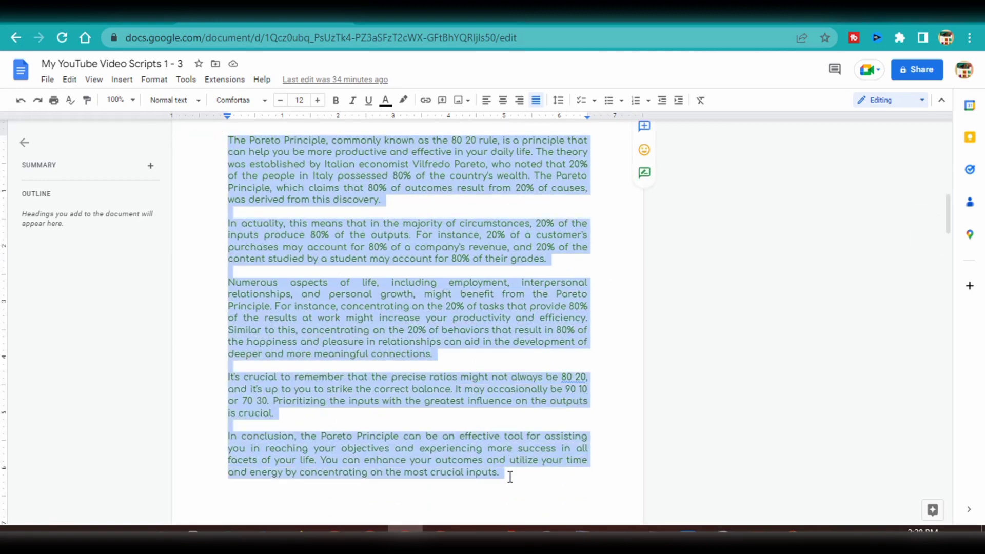
right_click(469, 397)
left_click(500, 125)
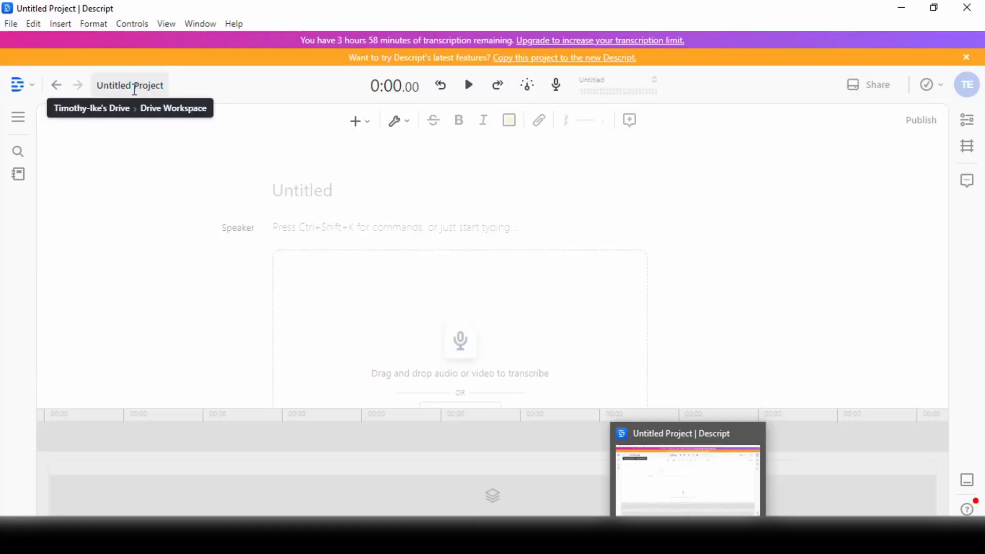
Switch to Descript, rename the untitled project "My Video Script" and title its composition "Voice over 1"
left_click(135, 89)
type("My V")
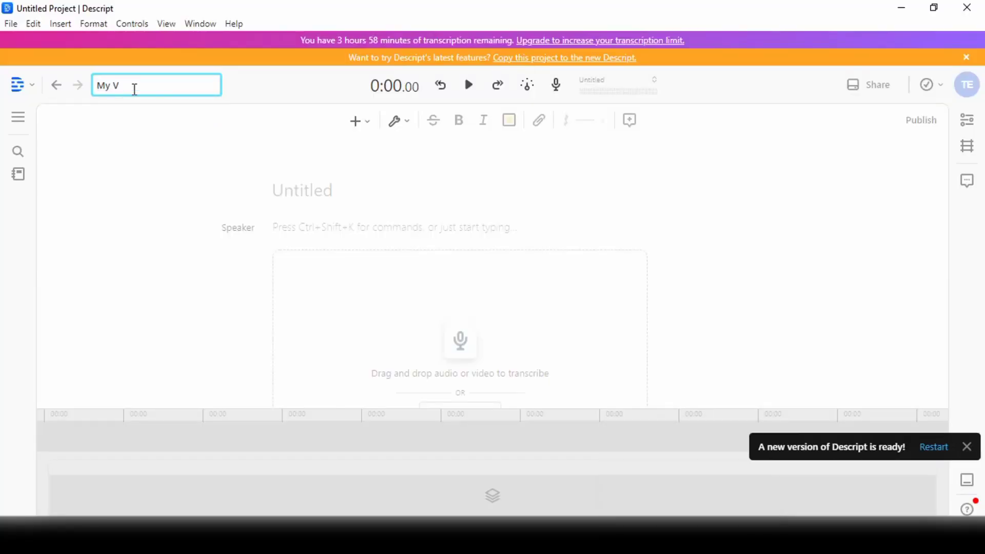
type("ideo Script")
left_click(276, 188)
type("Voice over 1")
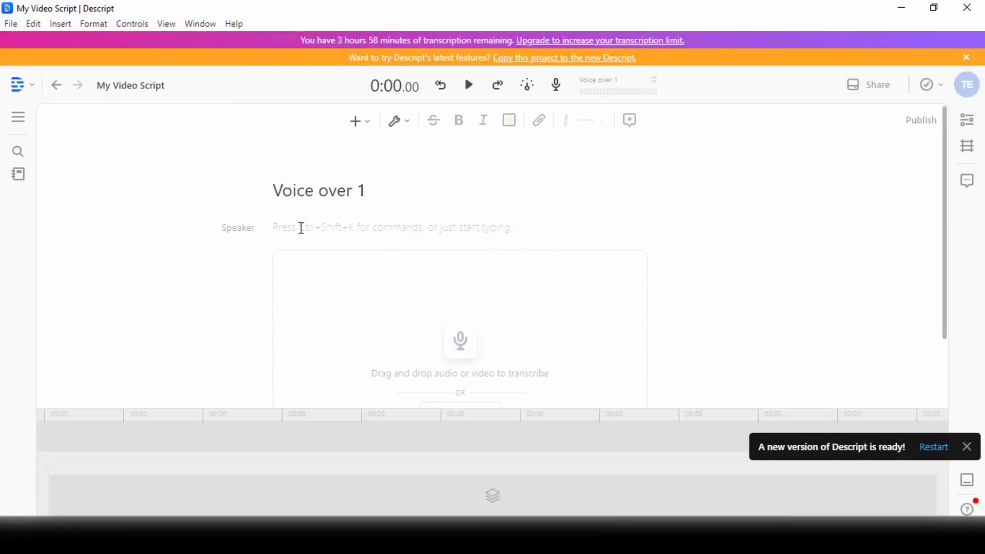
Paste the copied script below the title and open the list of stock voices for its speaker
key("ctrl+v")
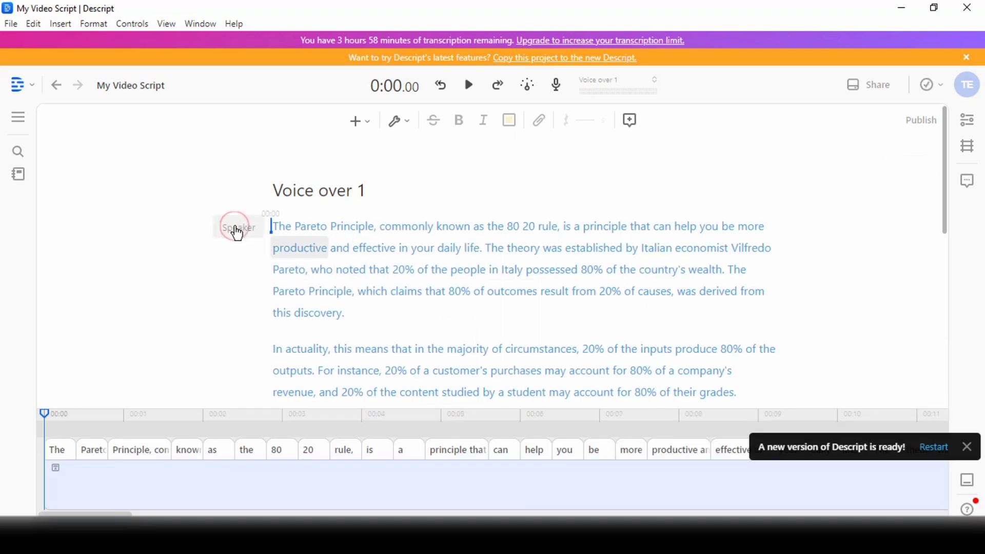
left_click(237, 231)
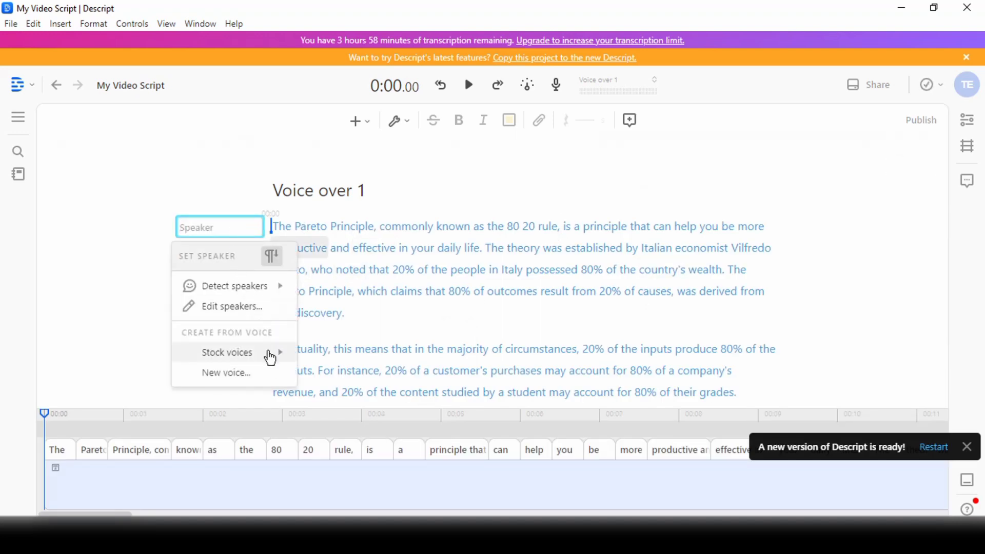
mouse_move(270, 358)
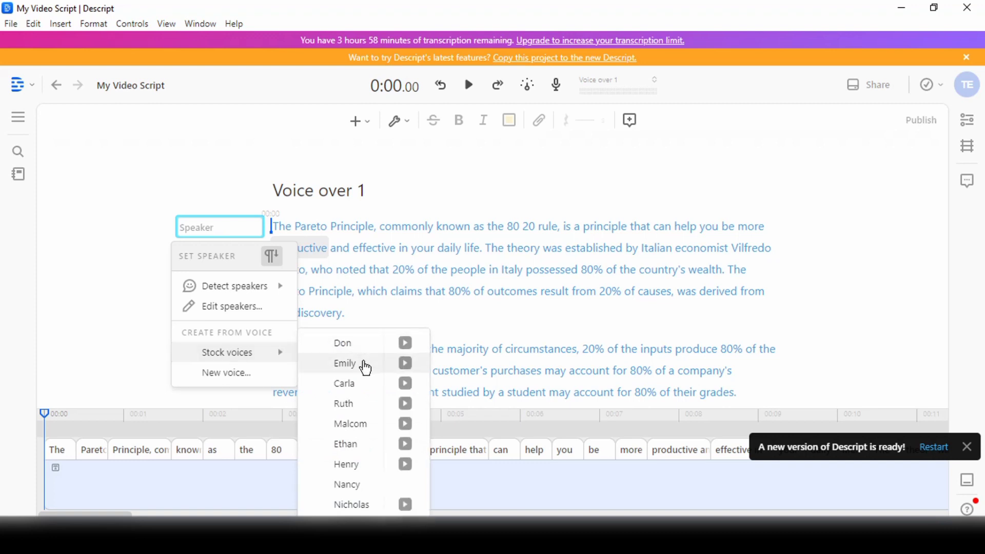
Listen to the samples of the stock voices from Emily through Nicholas to compare them
left_click(407, 365)
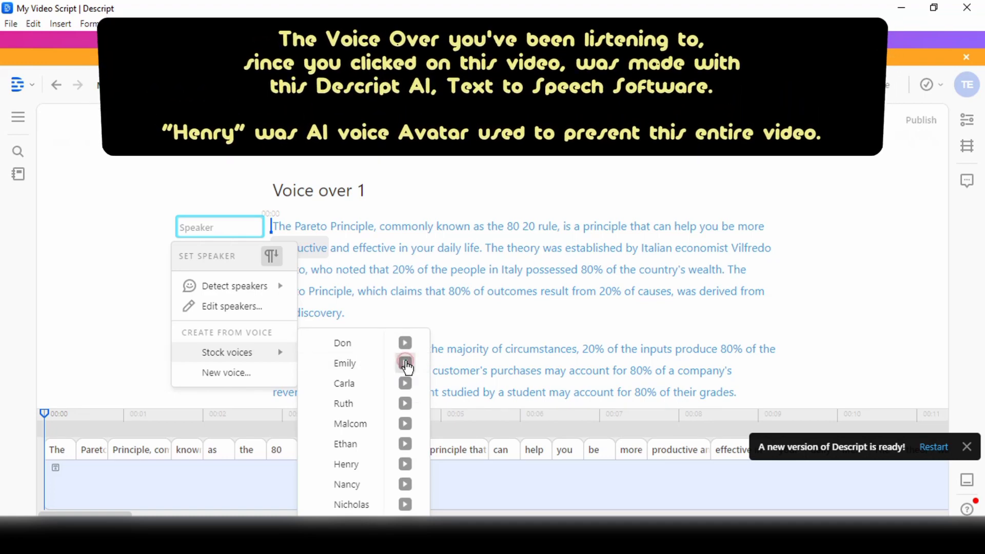
left_click(405, 365)
left_click(405, 384)
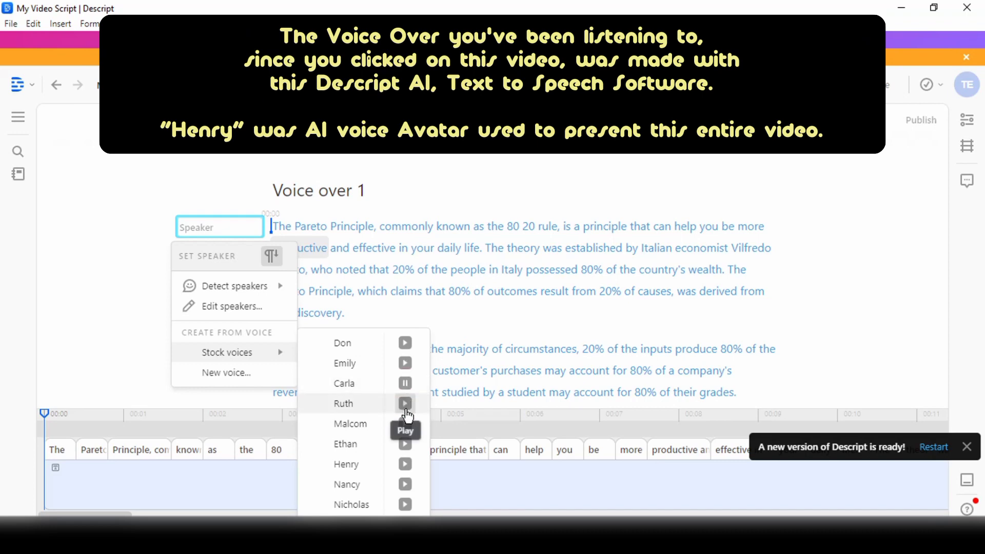
left_click(405, 405)
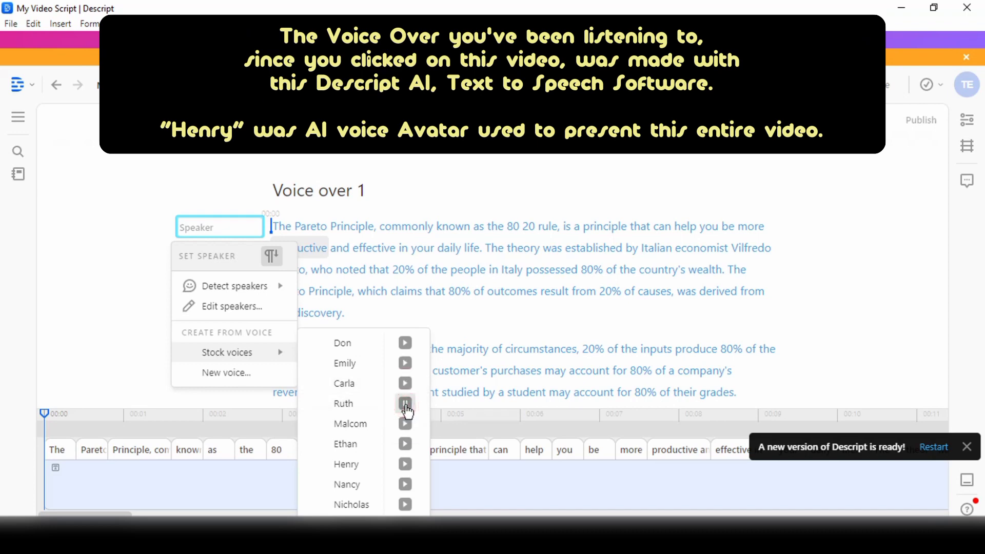
left_click(406, 425)
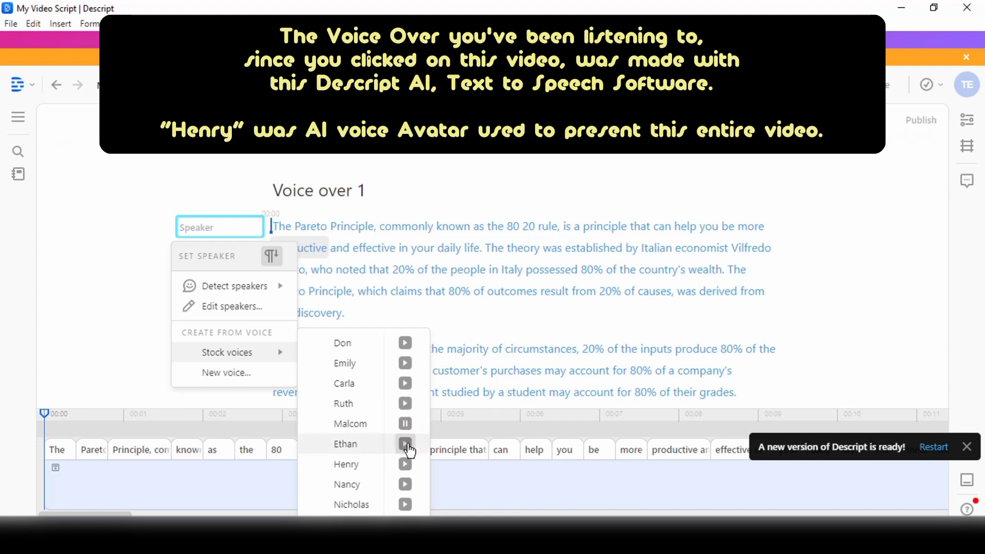
left_click(407, 446)
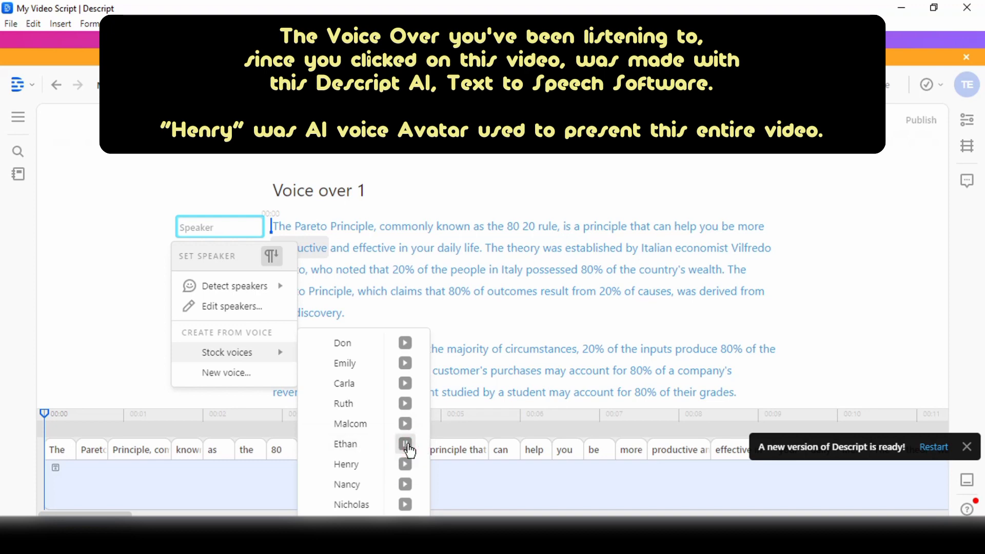
left_click(407, 465)
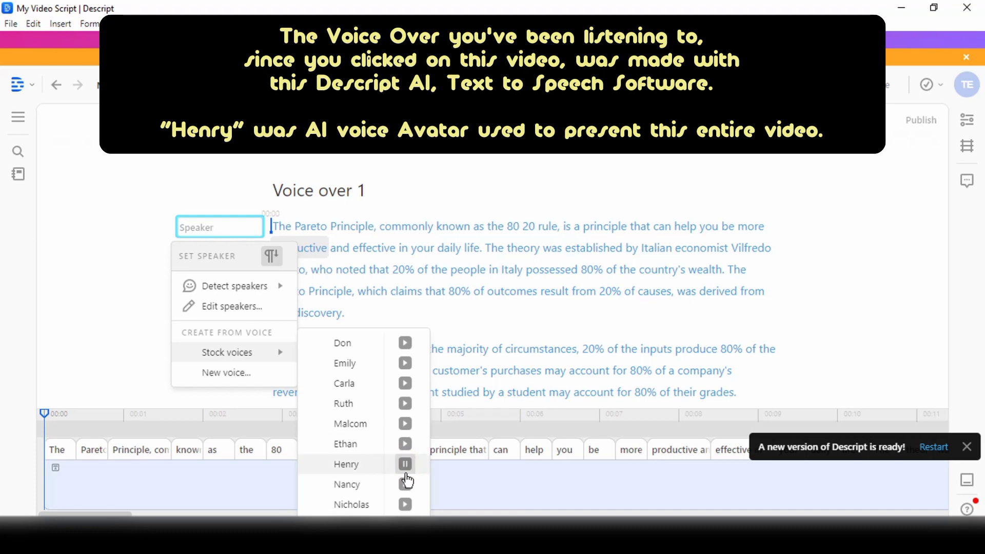
left_click(406, 485)
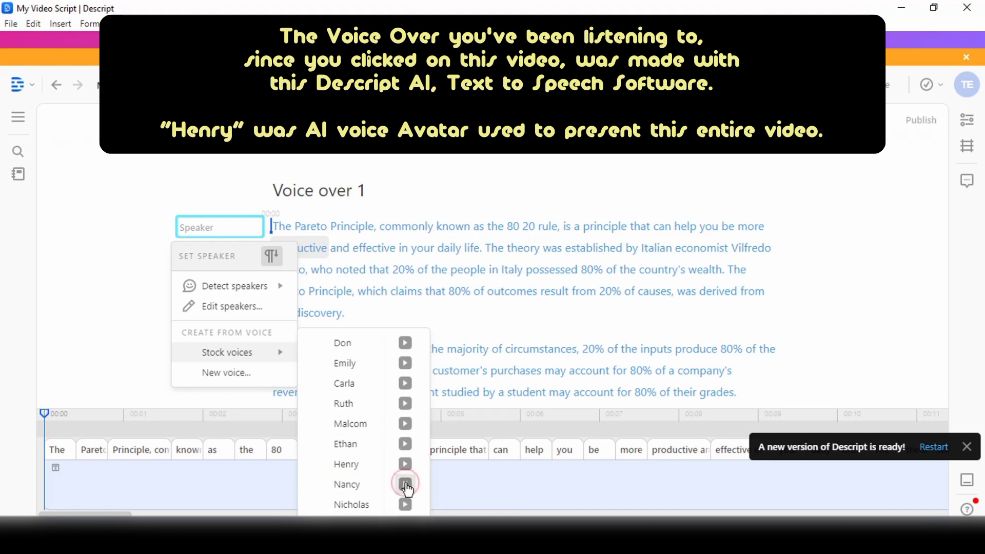
left_click(405, 507)
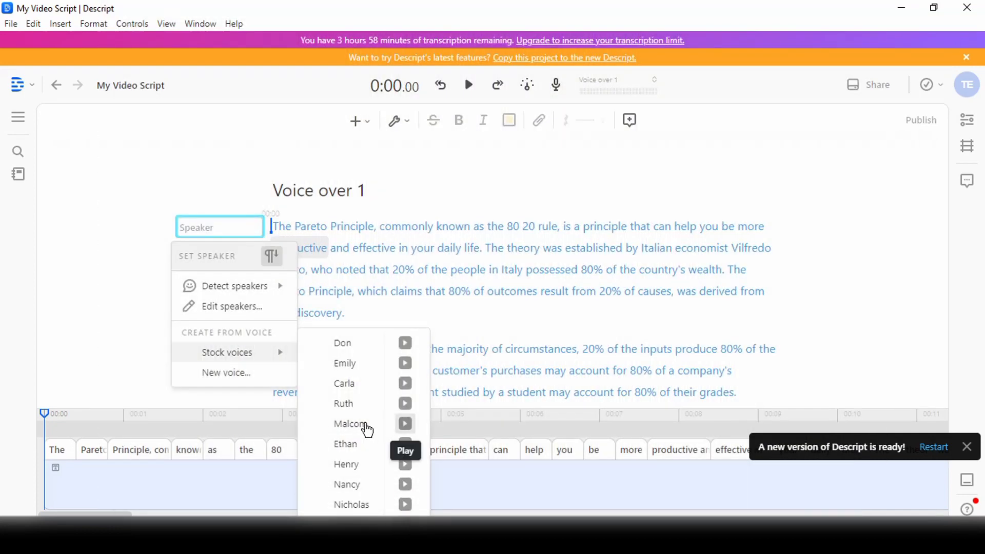
Assign the stock voice Malcom to the whole script and play back the generated narration from the beginning
left_click(359, 423)
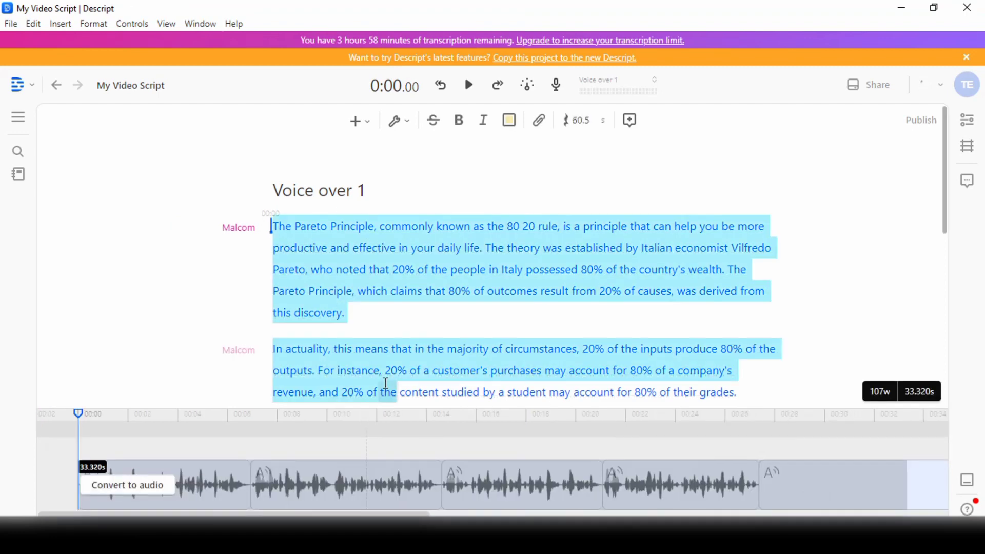
left_click_drag(944, 212, 949, 373)
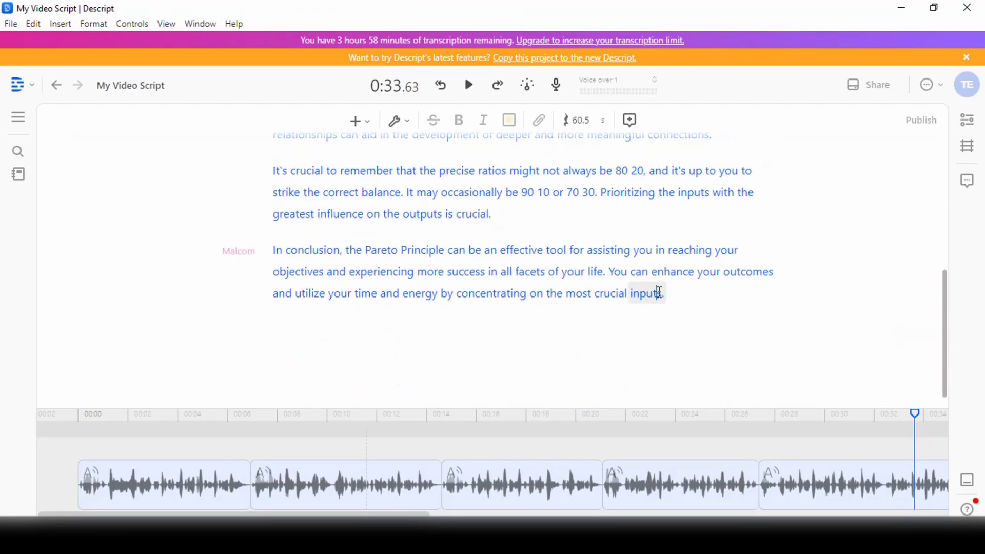
left_click(631, 293)
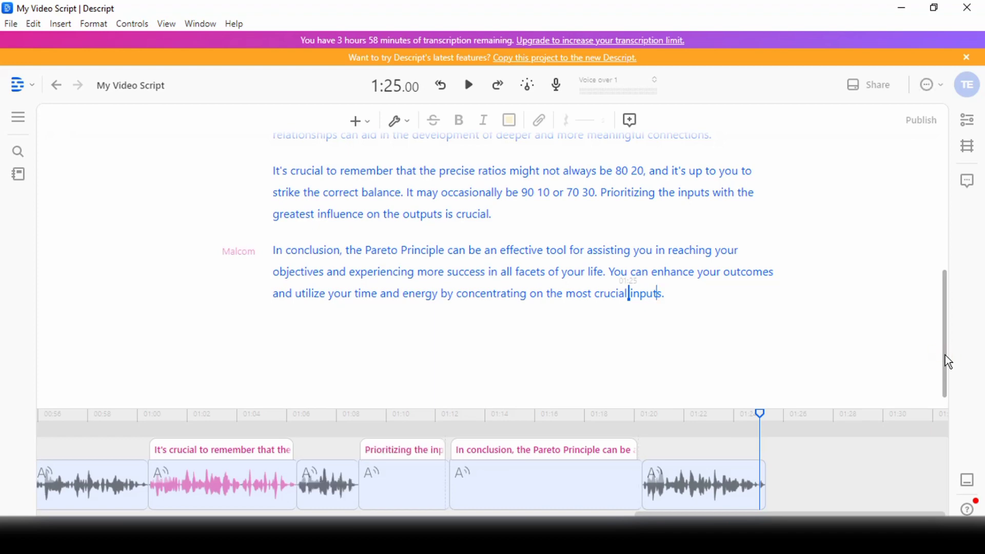
left_click_drag(948, 363, 528, 194)
left_click(278, 226)
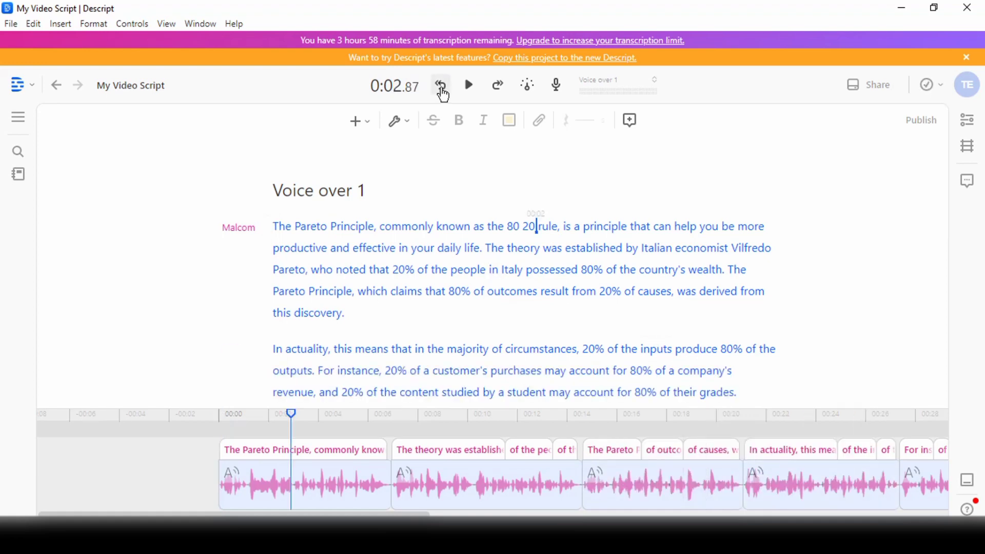
left_click(467, 93)
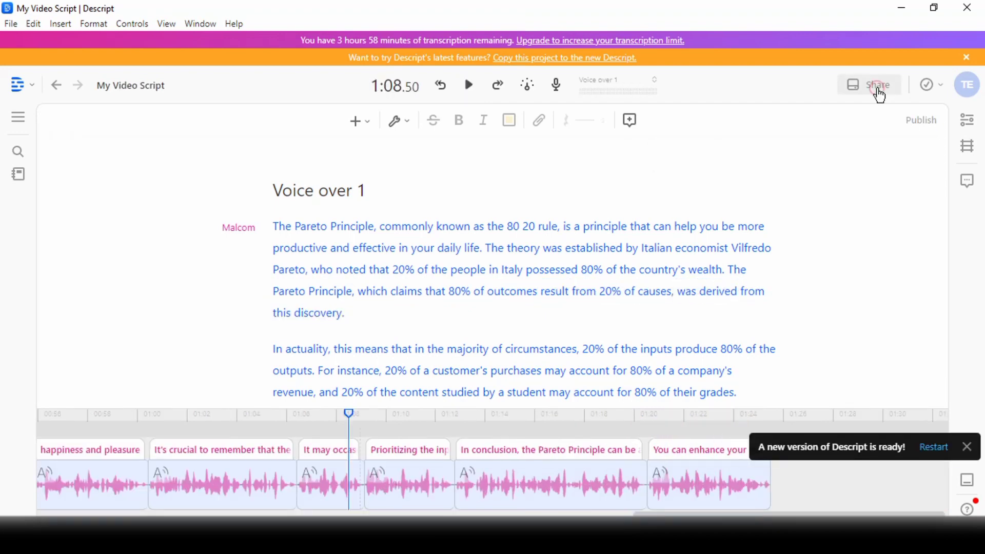
Export the current composition as a lossless WAV audio file
left_click(880, 94)
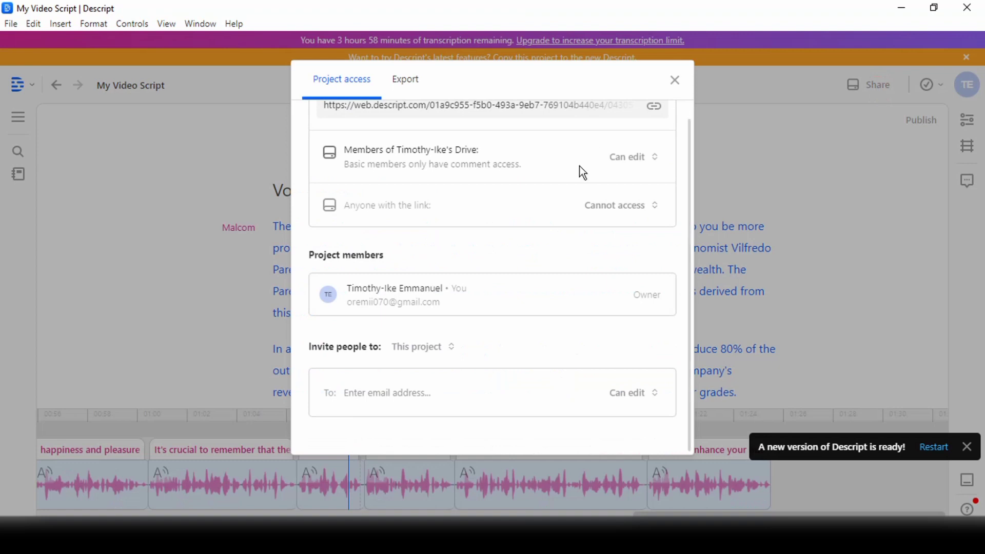
left_click(406, 81)
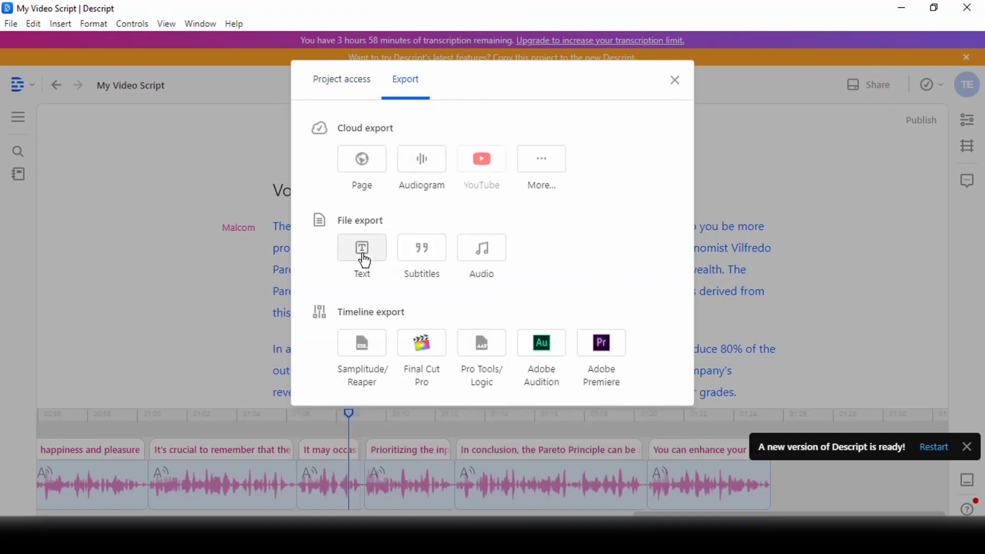
left_click(480, 267)
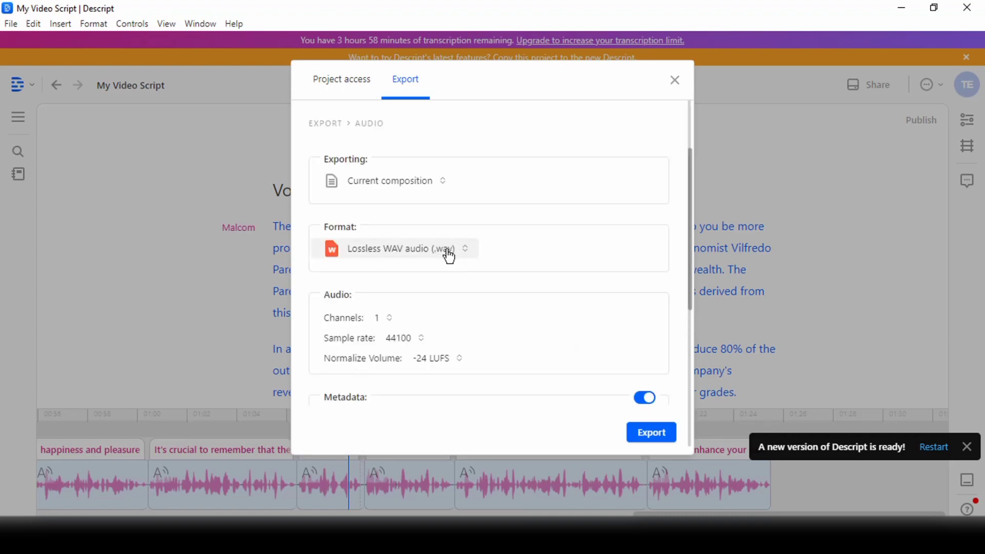
left_click(648, 434)
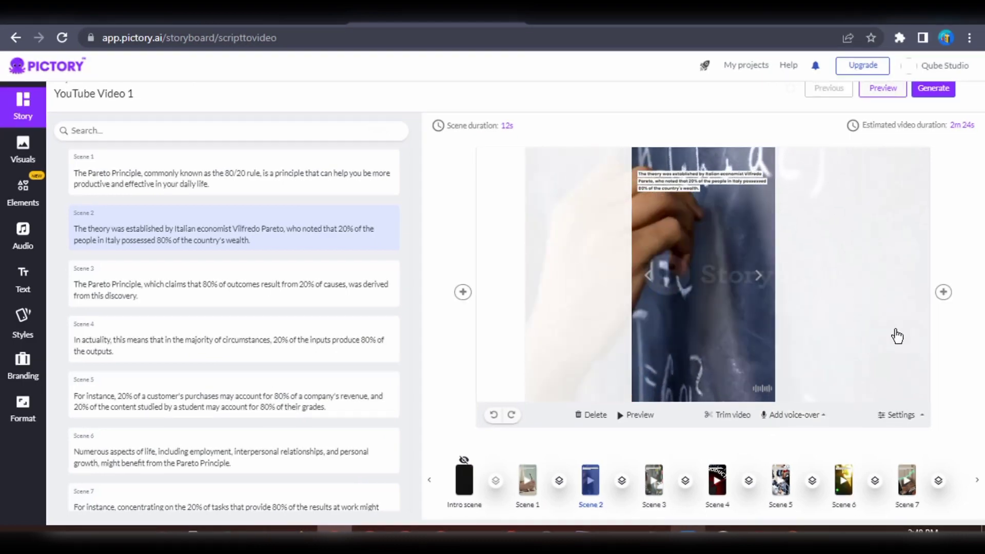
Return to Pictory, upload "Voice over 1.wav" as a voice-over and apply it to the entire video
left_click(806, 396)
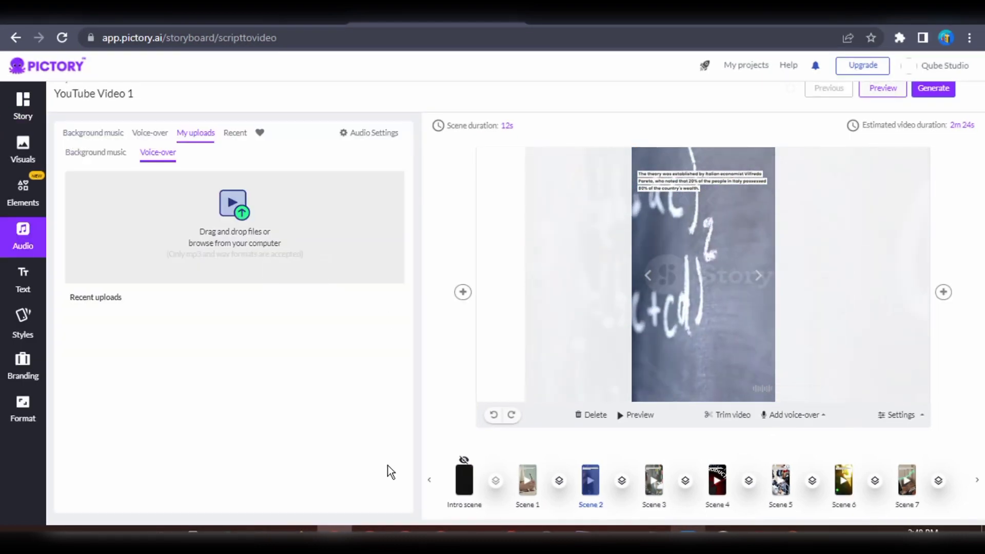
left_click(476, 529)
left_click_drag(190, 500, 229, 239)
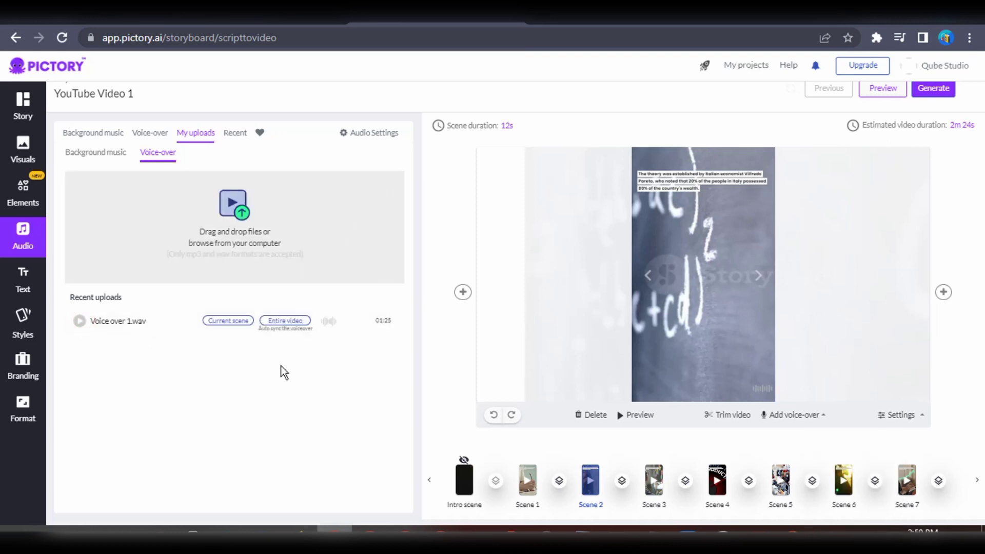
left_click(283, 322)
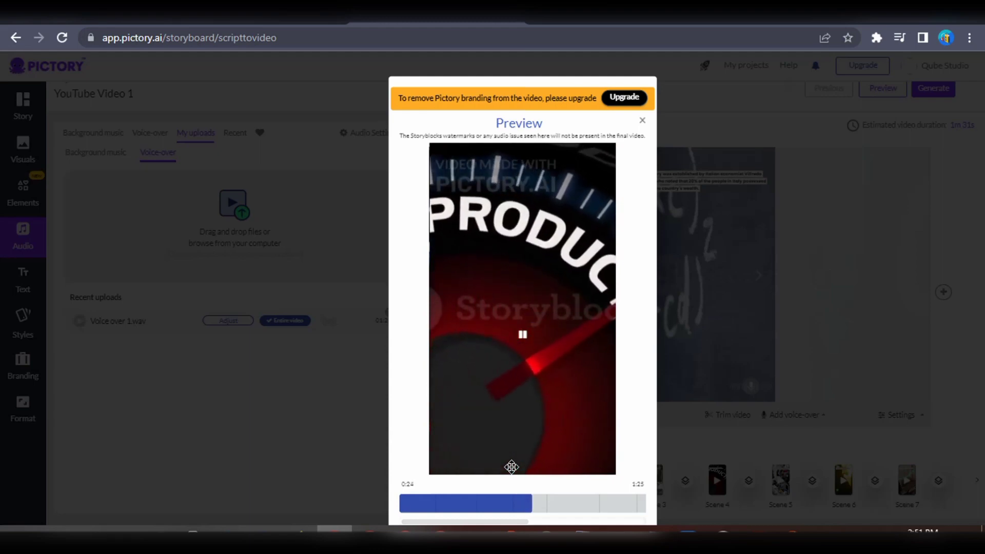
Filter the background music library by the mood Intense / Hard and the purposes Heroic and Action, and play the track Spring Daze
left_click(105, 152)
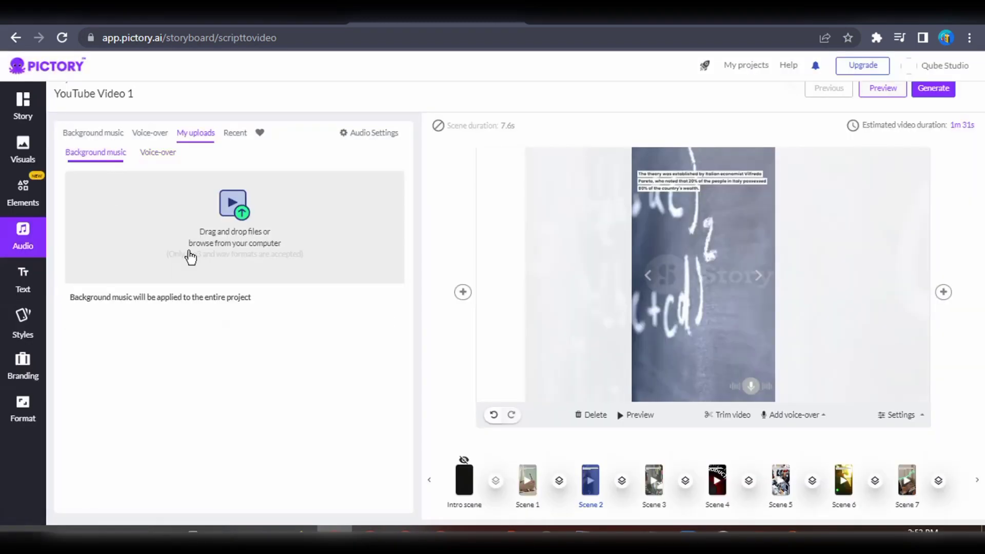
left_click(102, 136)
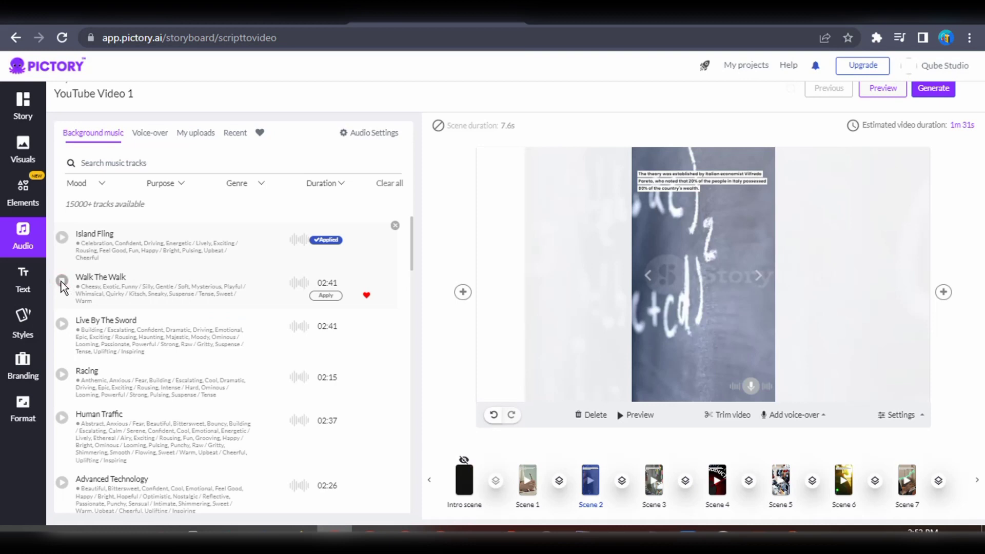
left_click(170, 185)
left_click(146, 213)
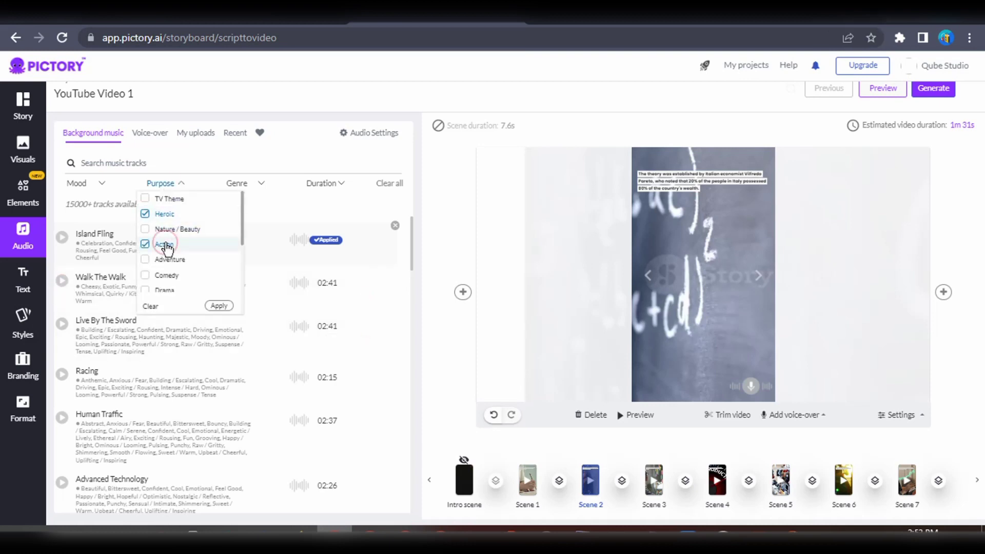
left_click(237, 184)
scroll(288, 257, "down", 5)
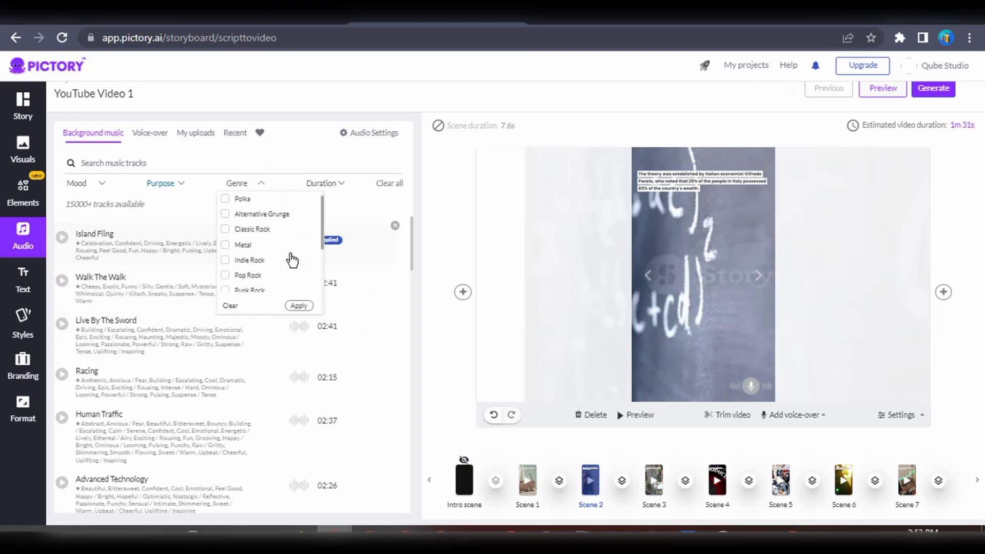
left_click(99, 185)
left_click(170, 183)
left_click(219, 306)
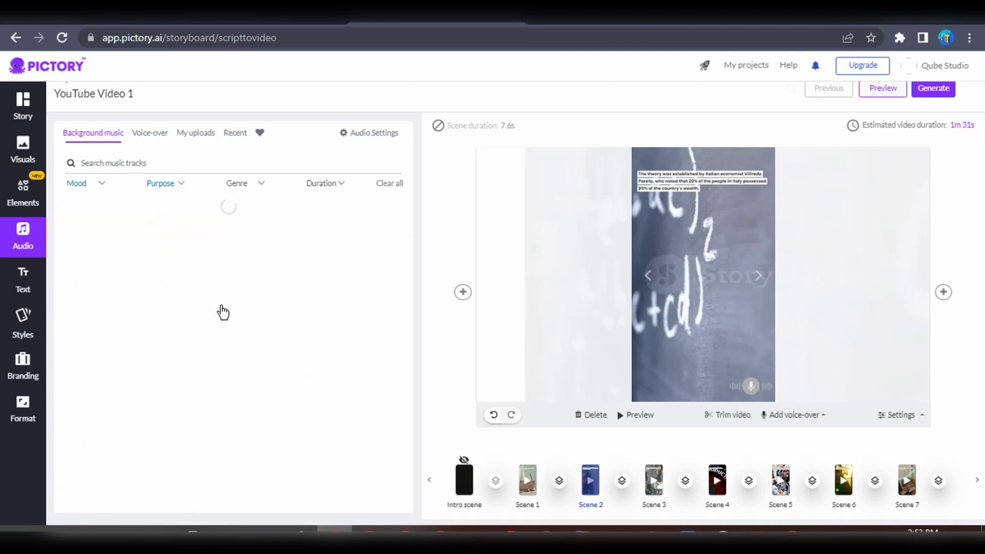
left_click(62, 238)
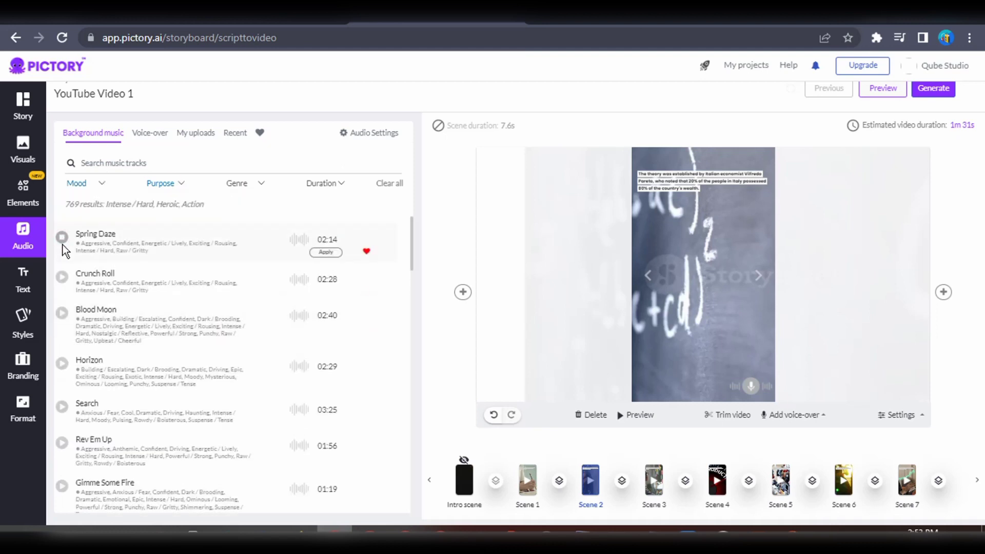
Apply the track Champion from an "uplifting" music search and set the background music volume to 7%, previewing the video to check the balance
left_click(63, 310)
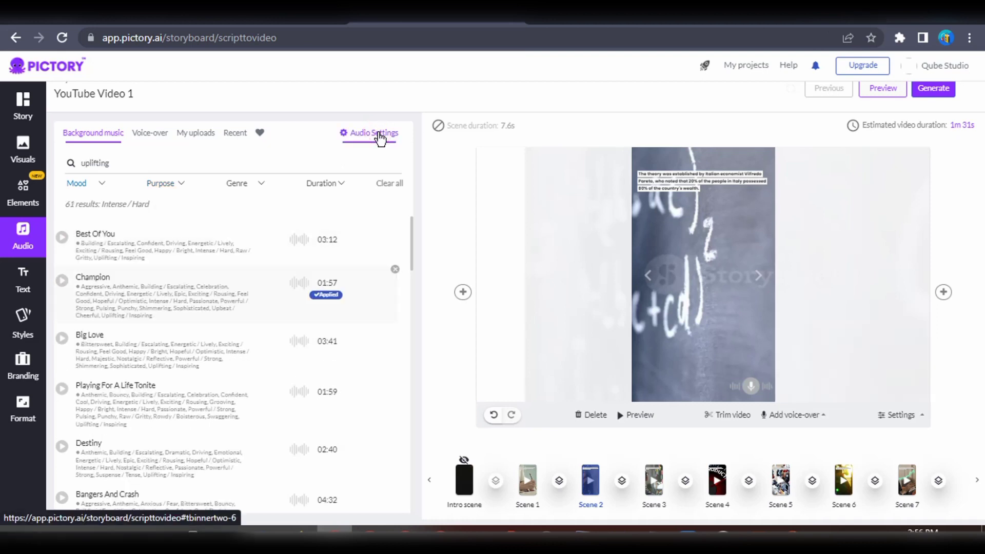
left_click(379, 138)
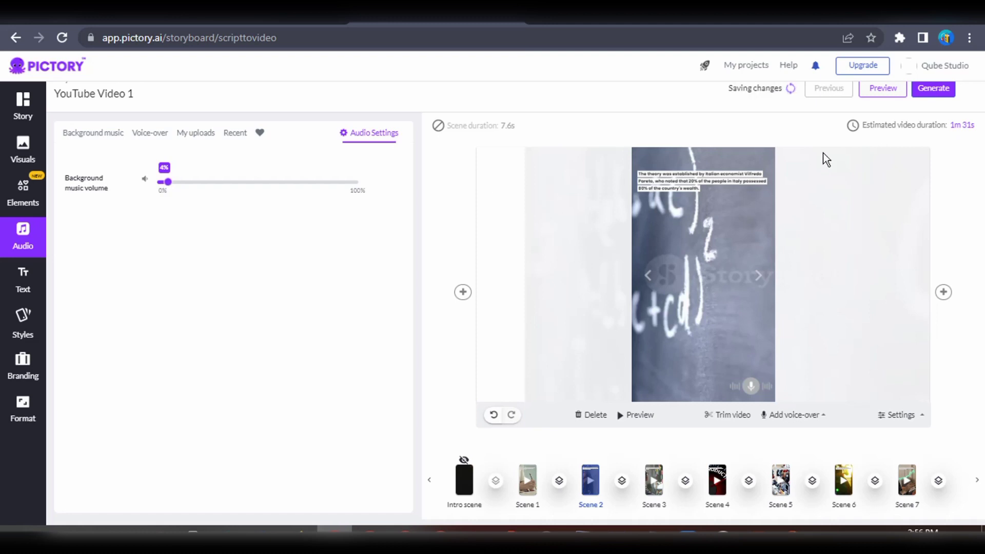
left_click(881, 93)
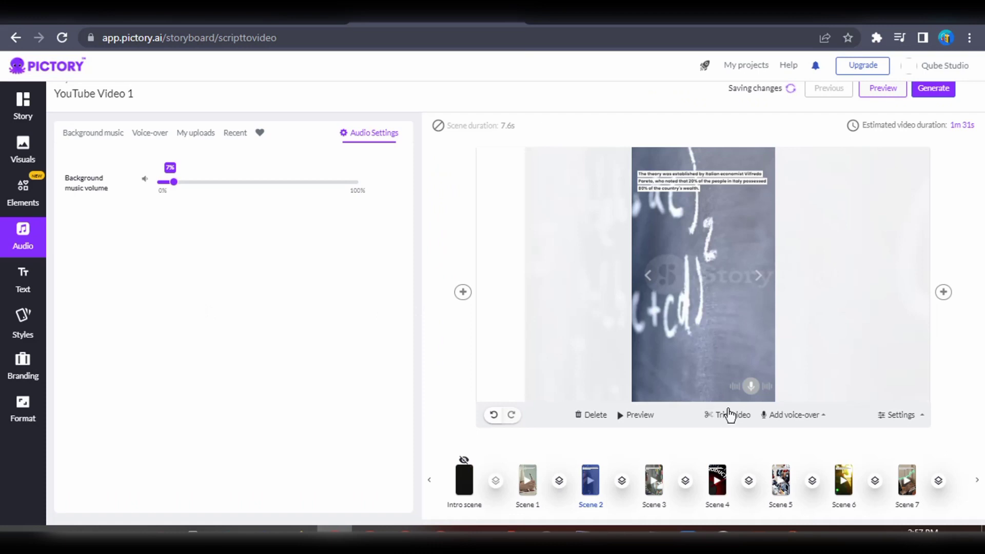
left_click(792, 414)
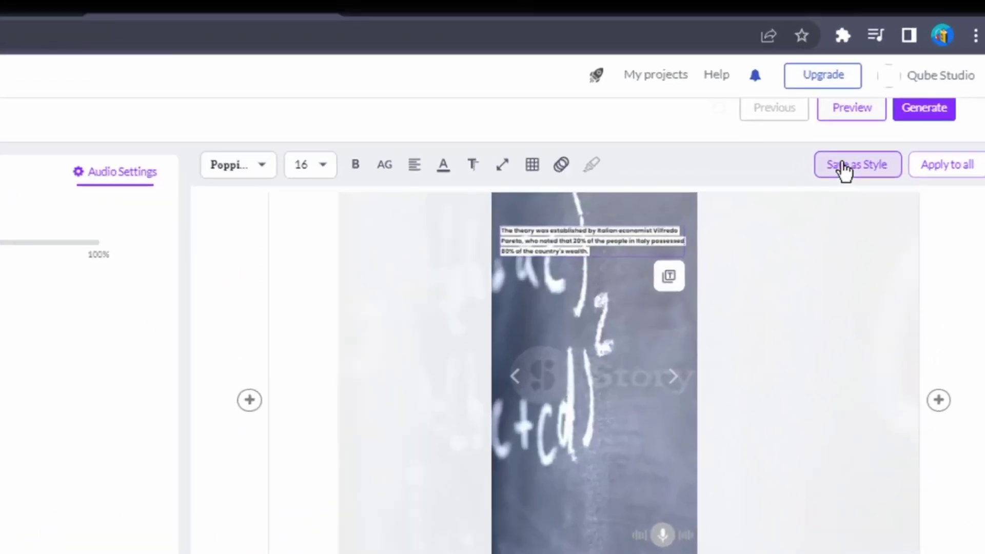
Generate the finished storyboard as a video and download it to the computer
left_click(933, 88)
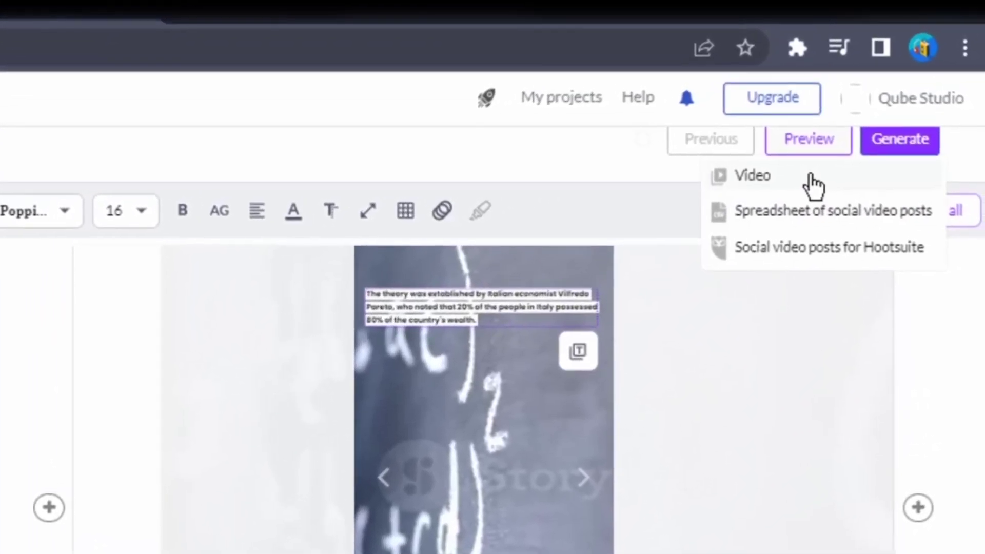
left_click(813, 181)
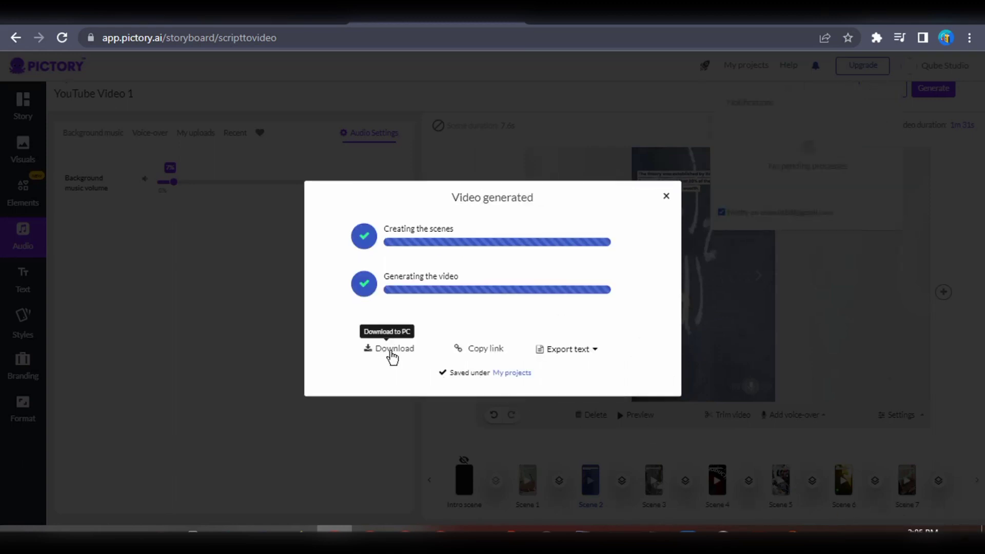
left_click(393, 354)
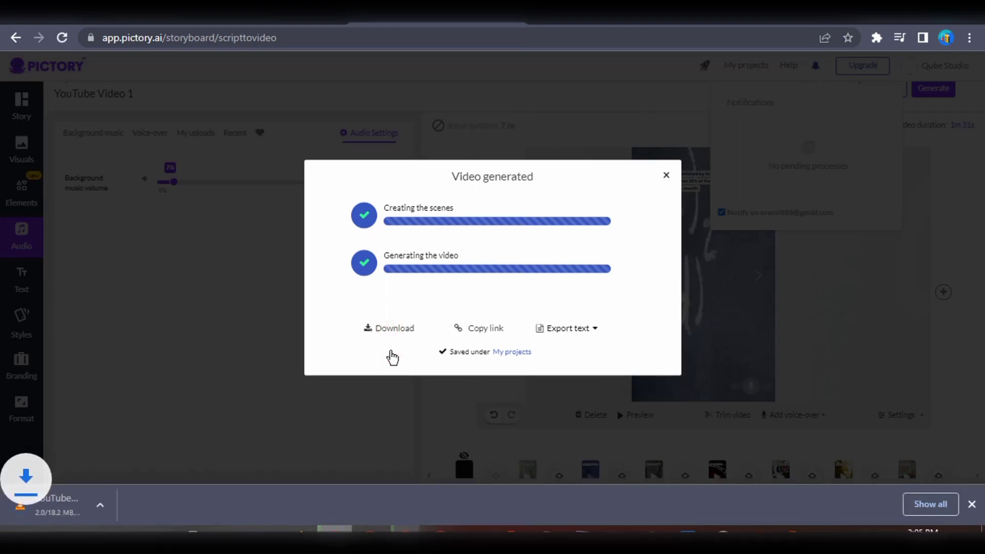